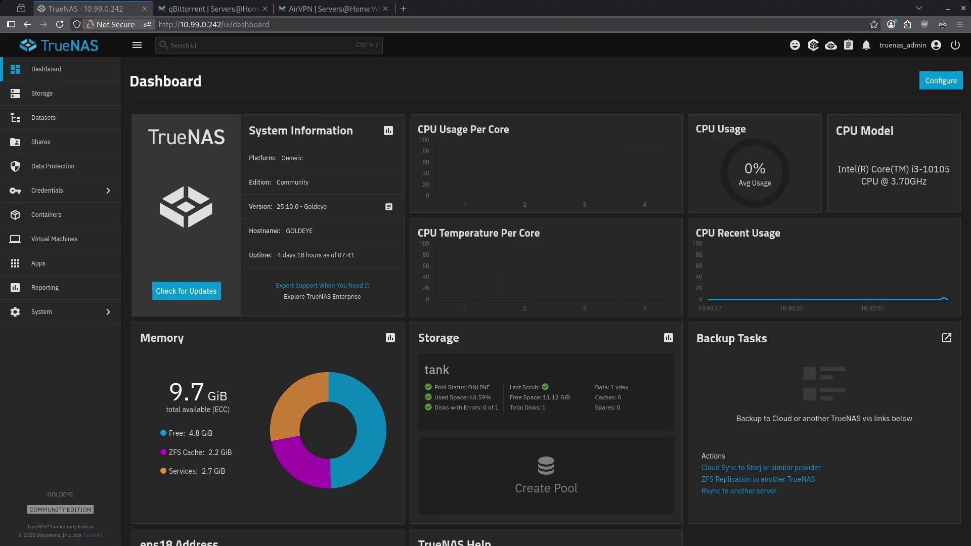
Switch from the TrueNAS dashboard to the Servers@Home Wiki qBittorrent guide
key(ctrl+Tab)
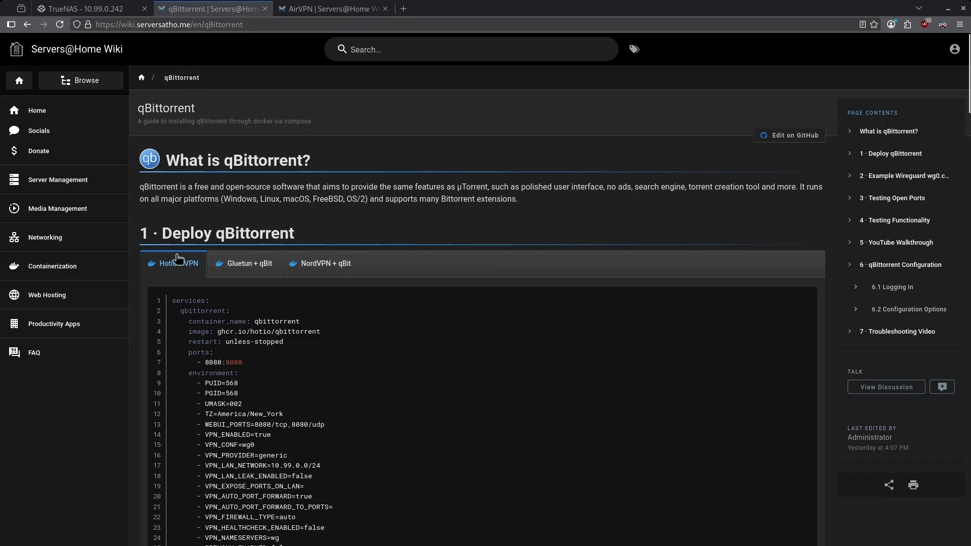
Compare the Gluetun + qBit, NordVPN + qBit and Hotio + VPN compose examples, then open the AirVPN page
drag(163, 236, 295, 234)
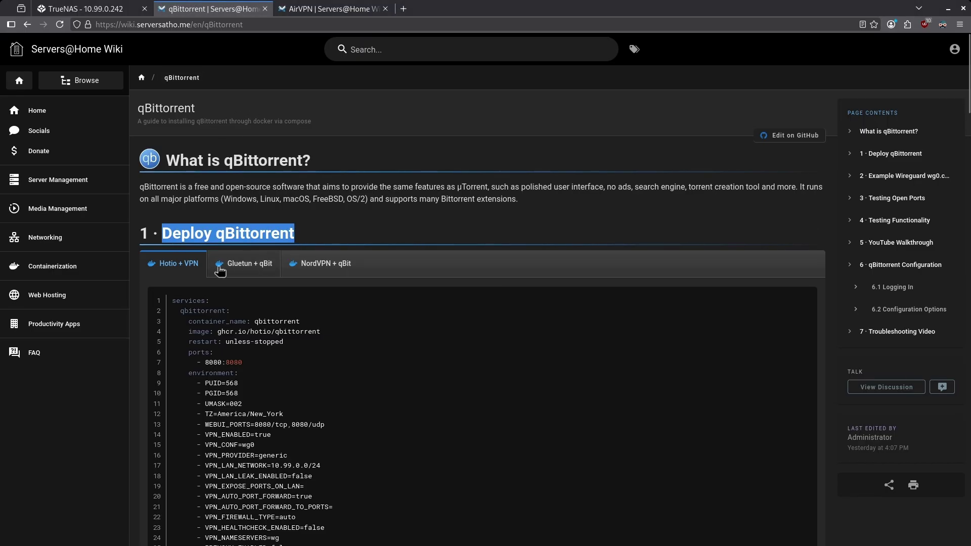
click(247, 264)
click(304, 263)
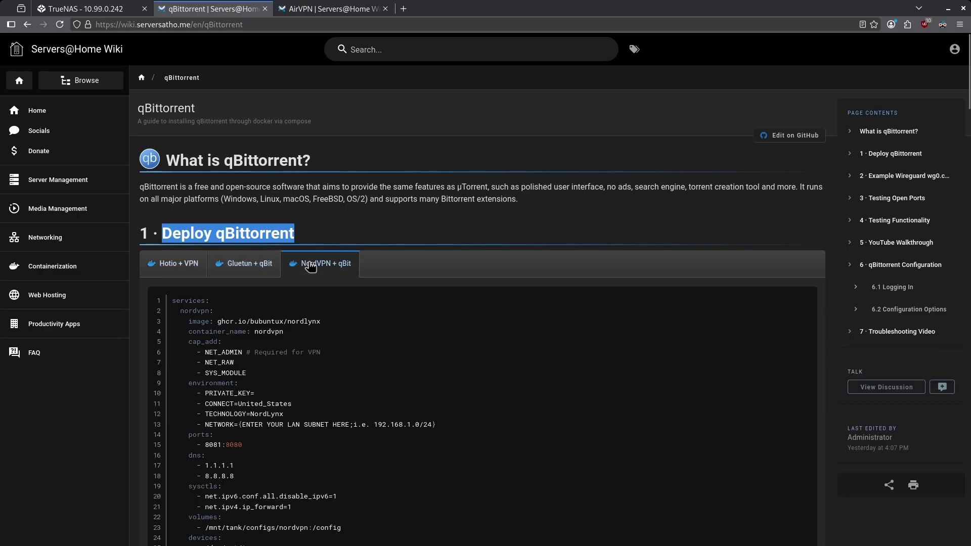
click(311, 267)
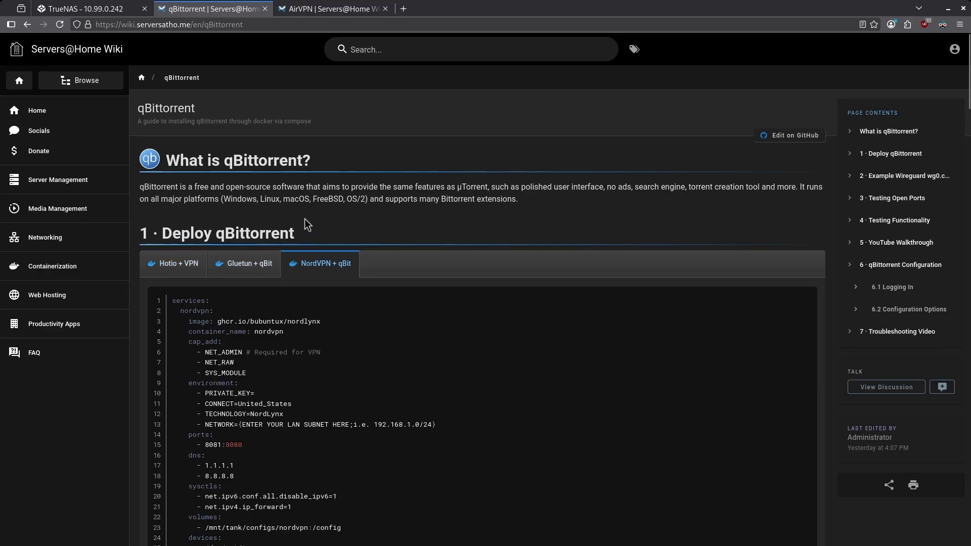
click(194, 264)
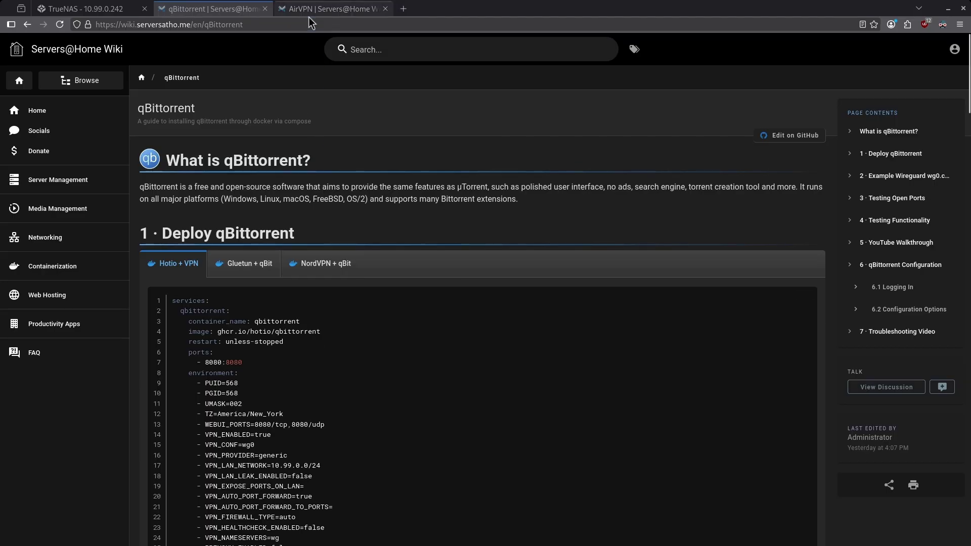
click(327, 9)
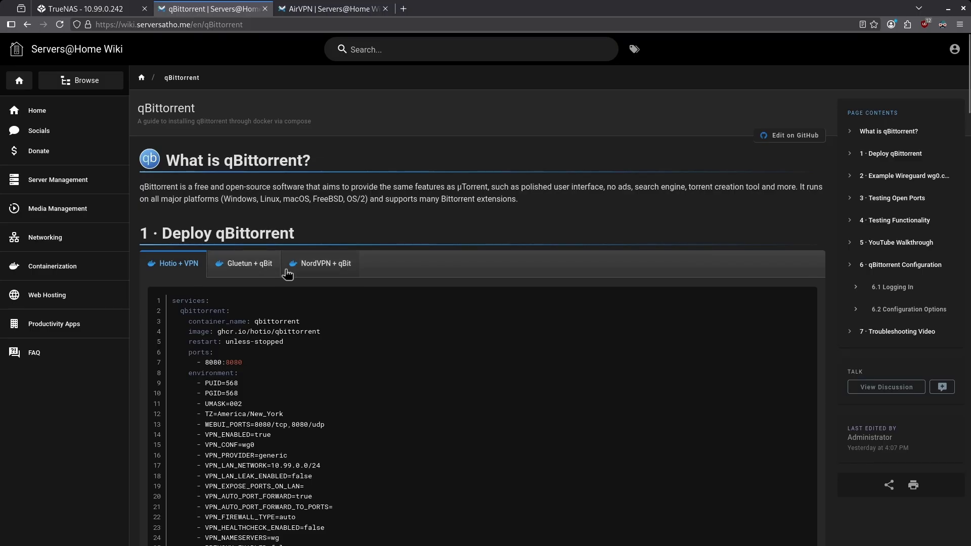
Scroll through the NordVPN + qBit compose example
click(315, 267)
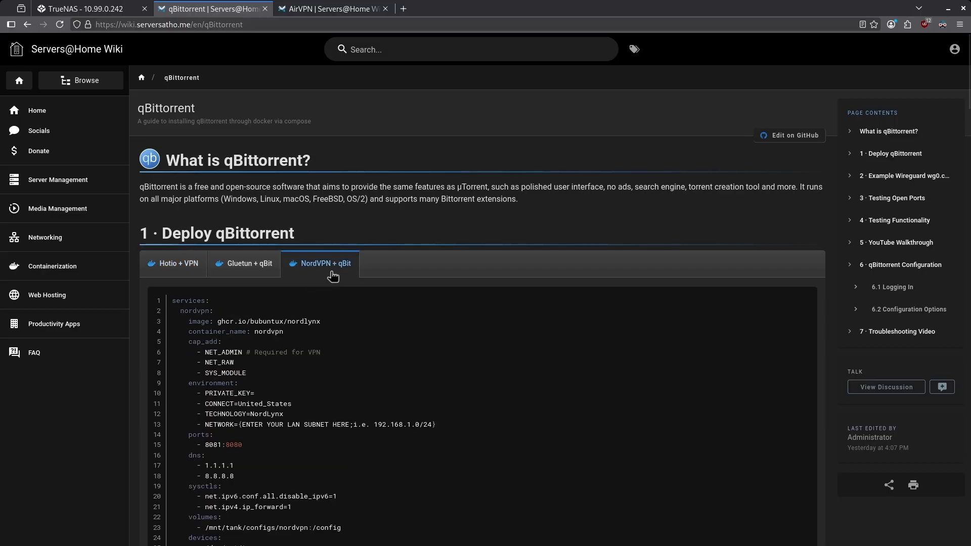
scroll(259, 317, down, 1)
scroll(259, 316, down, 5)
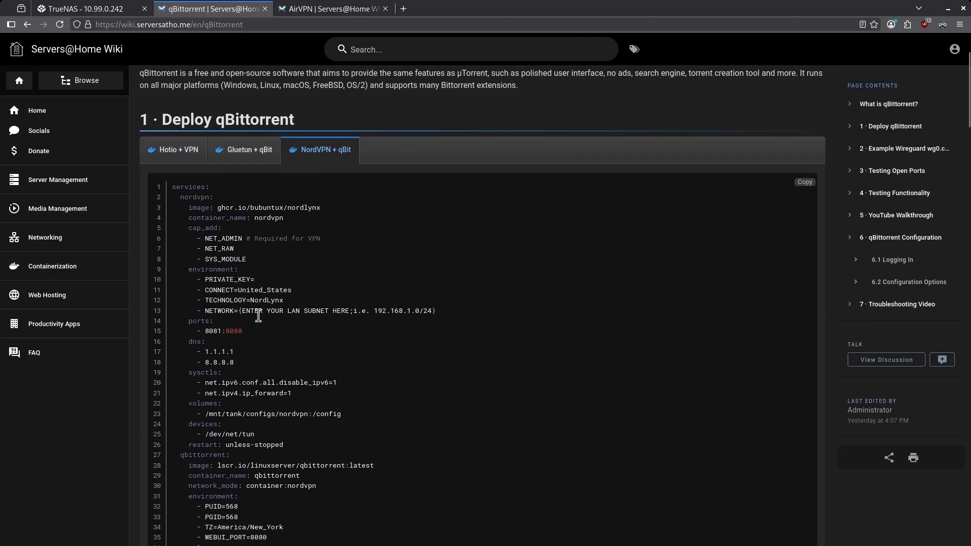
scroll(258, 316, up, 2)
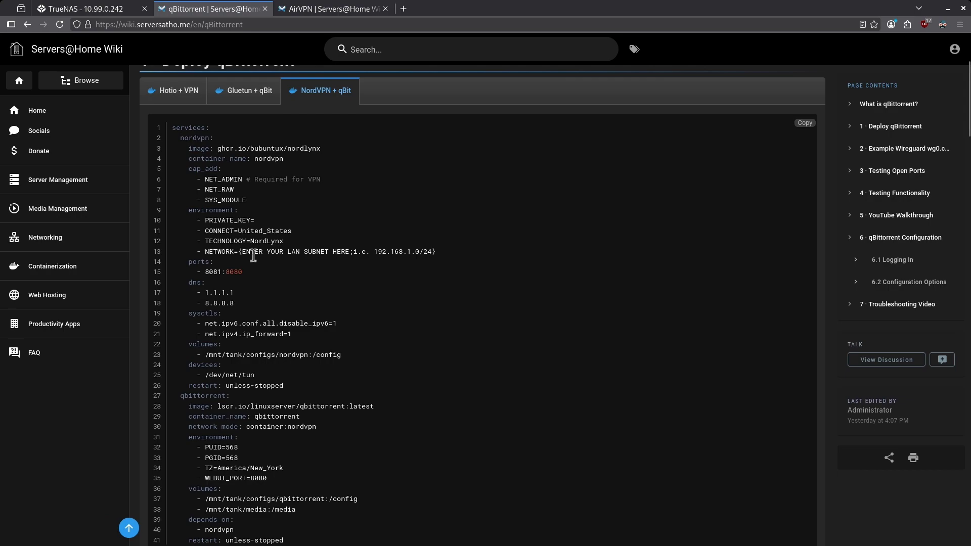
Inspect the Gluetun + qBit gluetun service block, return to Hotio + VPN, then bring up AirVPN
click(247, 98)
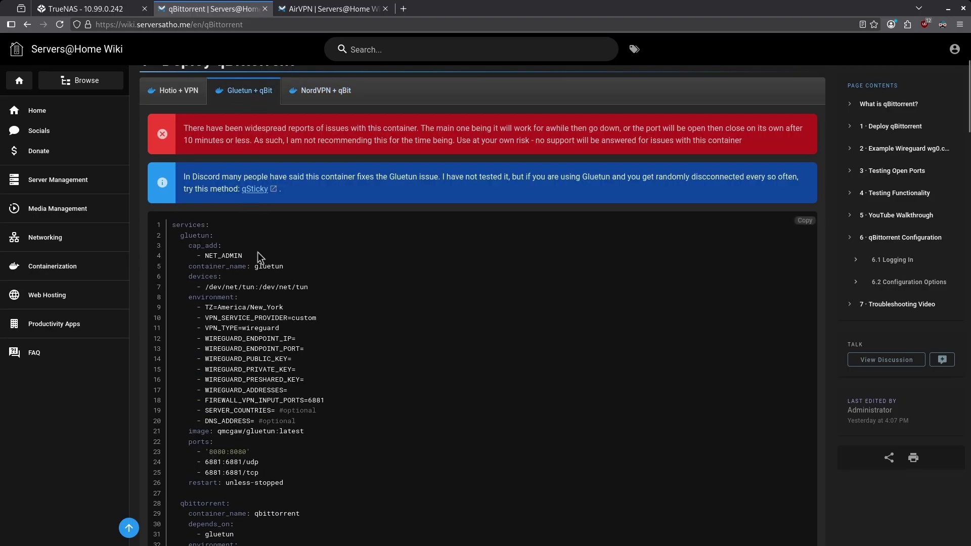
scroll(256, 247, down, 2)
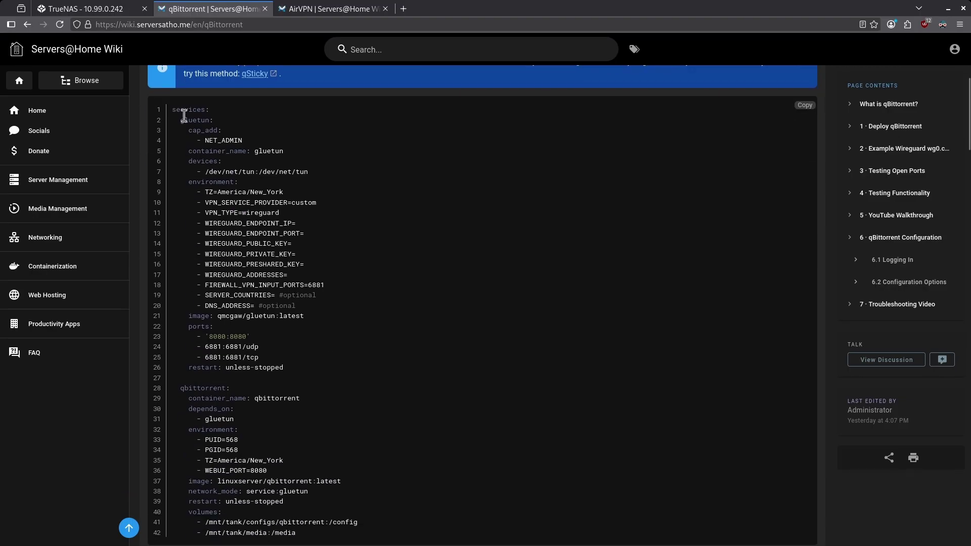
drag(188, 119, 346, 522)
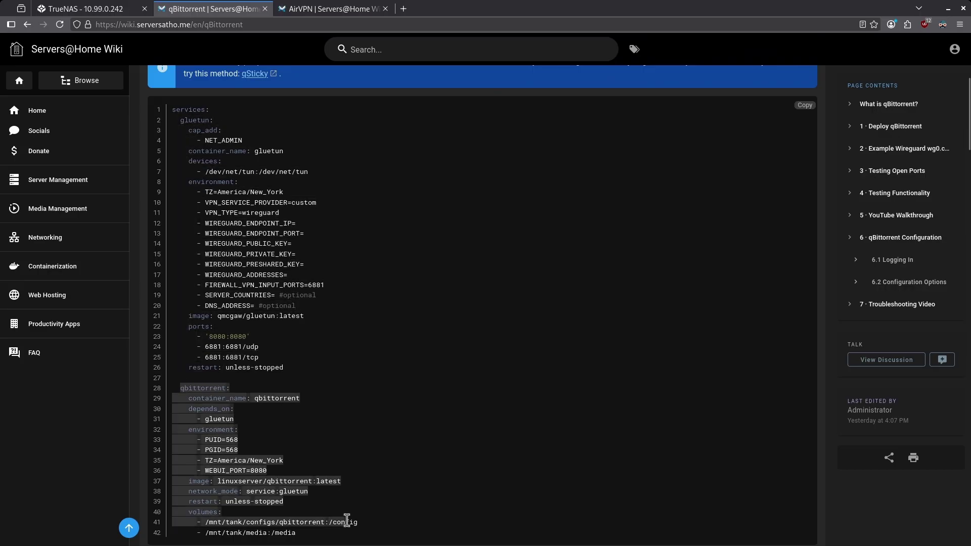
click(246, 258)
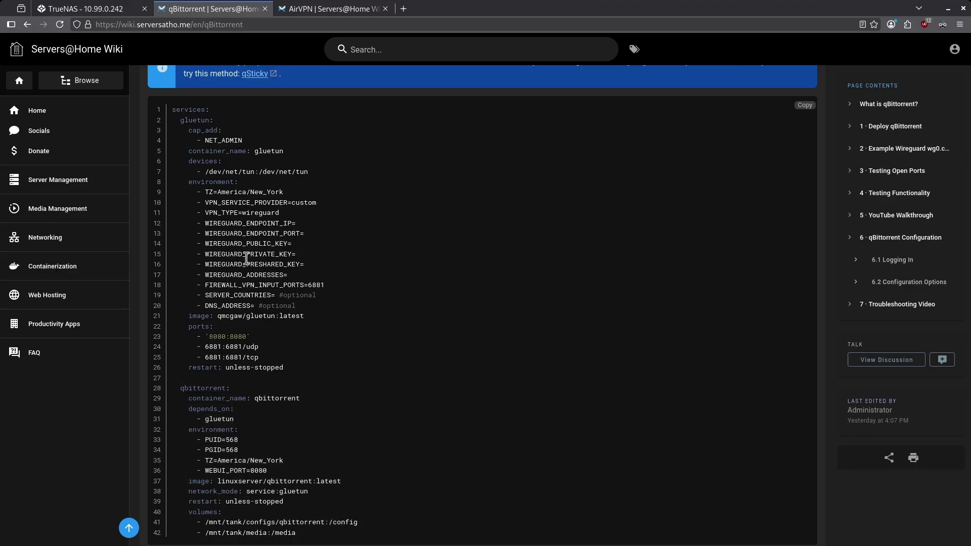
scroll(304, 272, up, 4)
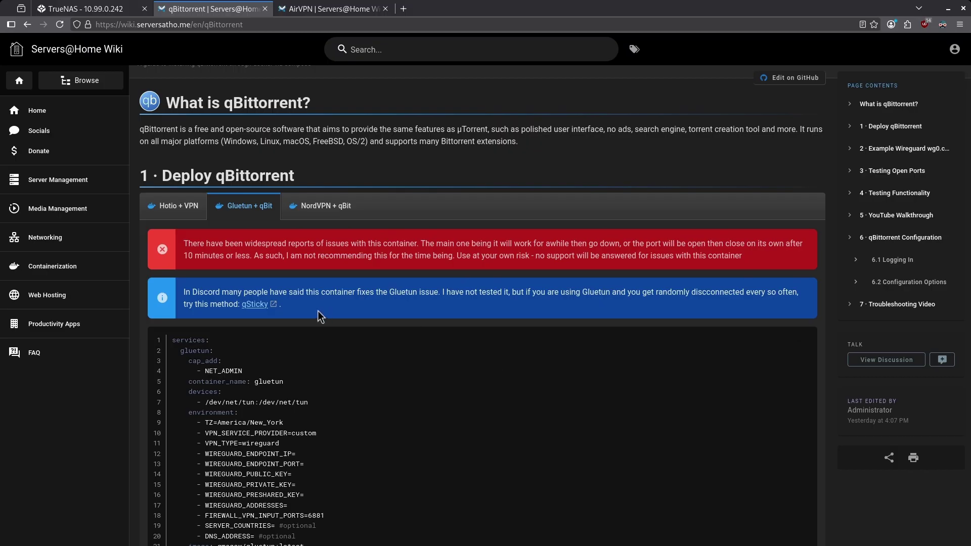
mouse_move(332, 335)
click(187, 206)
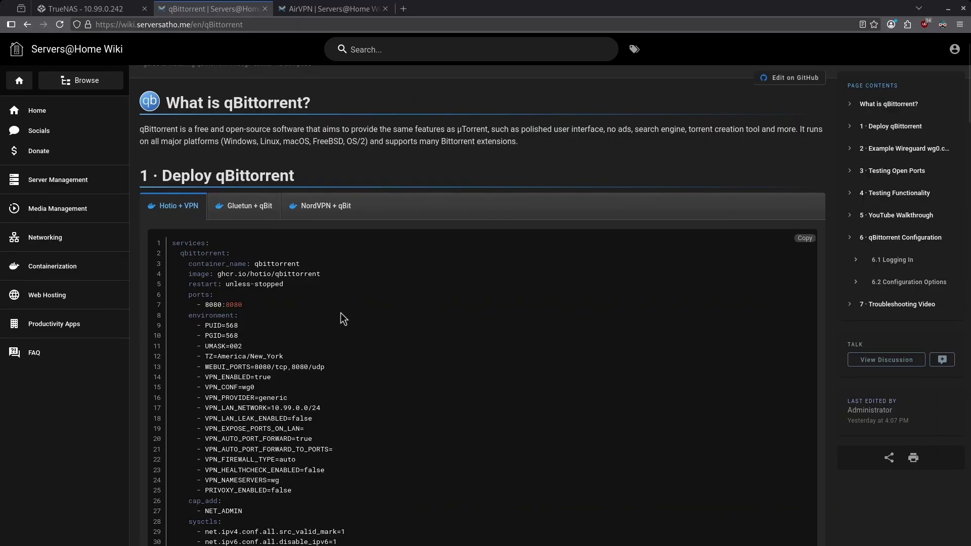
click(305, 10)
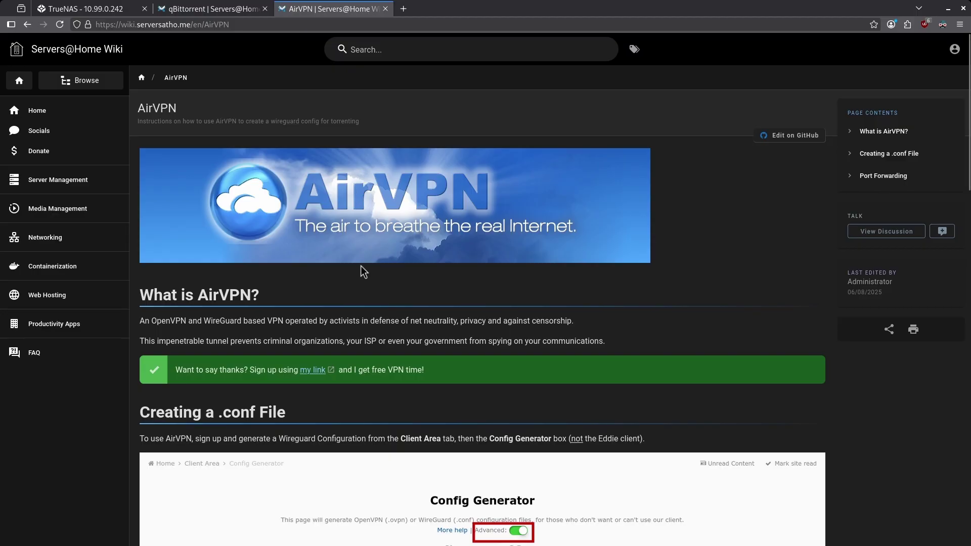
Skim the AirVPN config-generator steps, then jump to the guide's example wg0.conf section
scroll(360, 266, down, 5)
scroll(460, 324, down, 3)
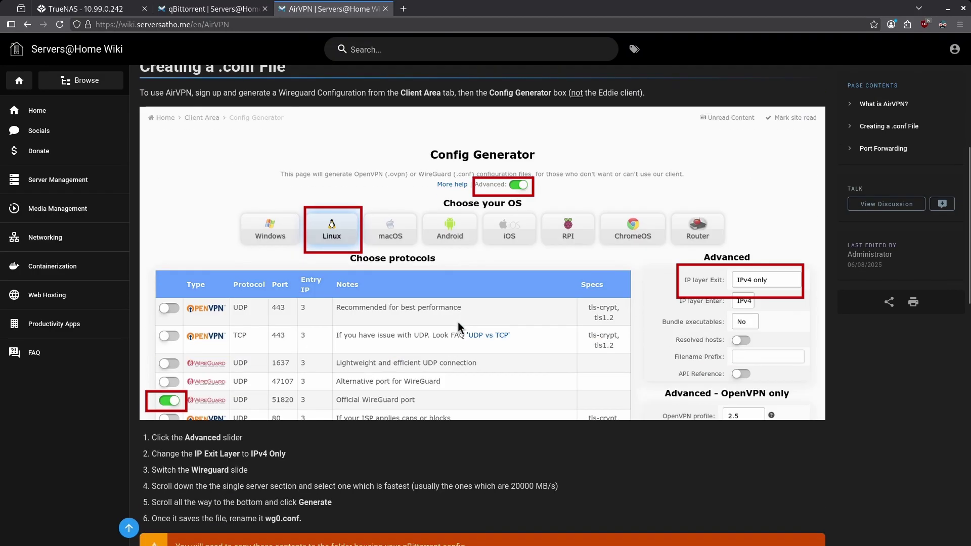
scroll(325, 302, down, 3)
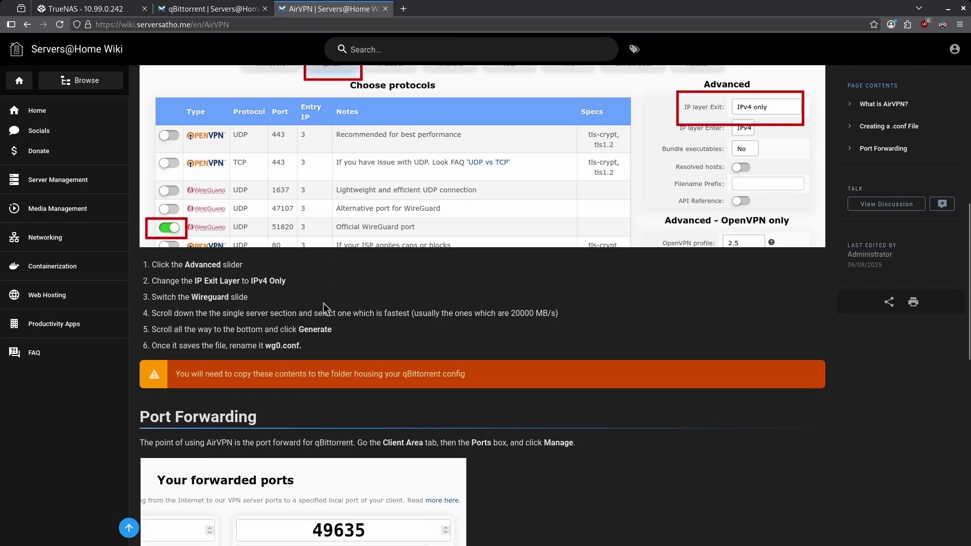
scroll(323, 302, down, 2)
scroll(323, 303, up, 5)
key(ctrl+shift+Tab)
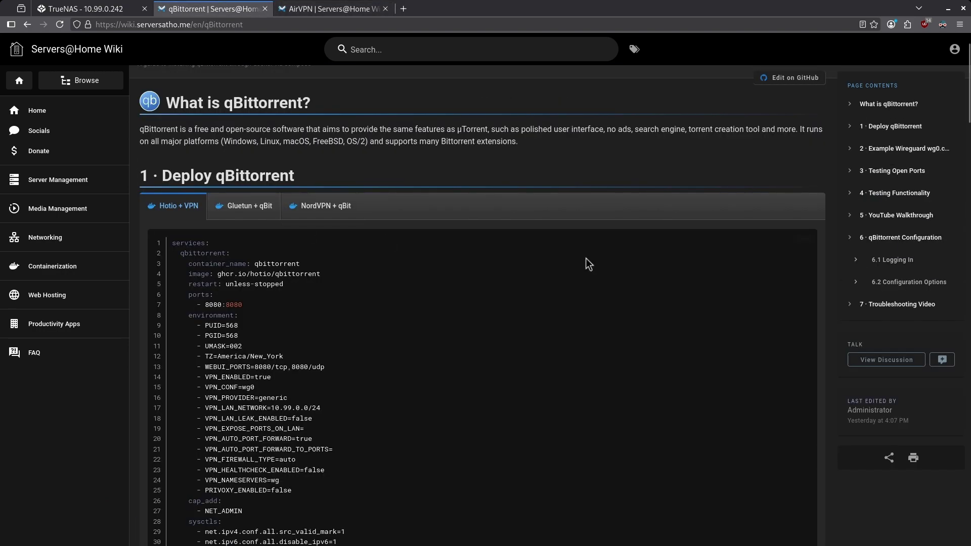
click(898, 149)
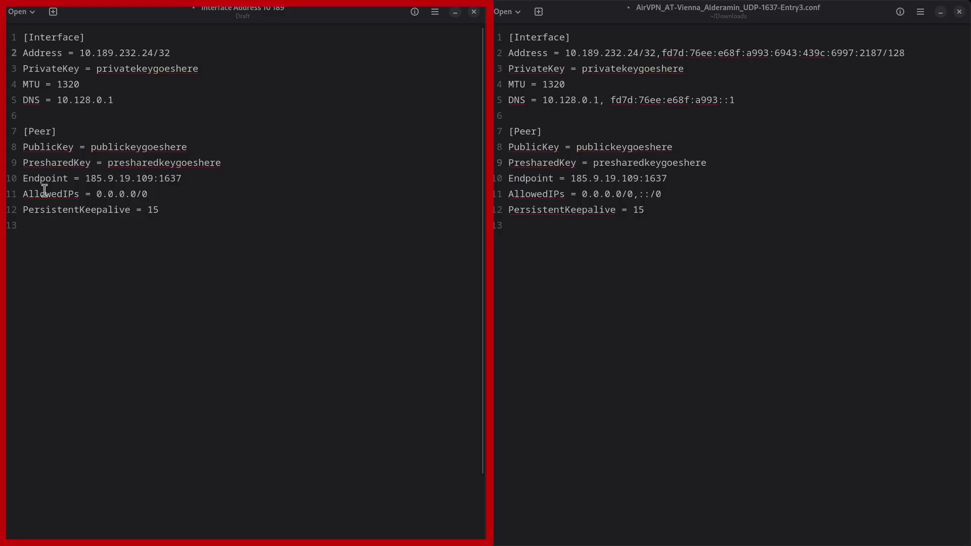
In the AirVPN file, compare the 10.189.232.24/32 IPv4 address with the IPv6 address
key(super+Right)
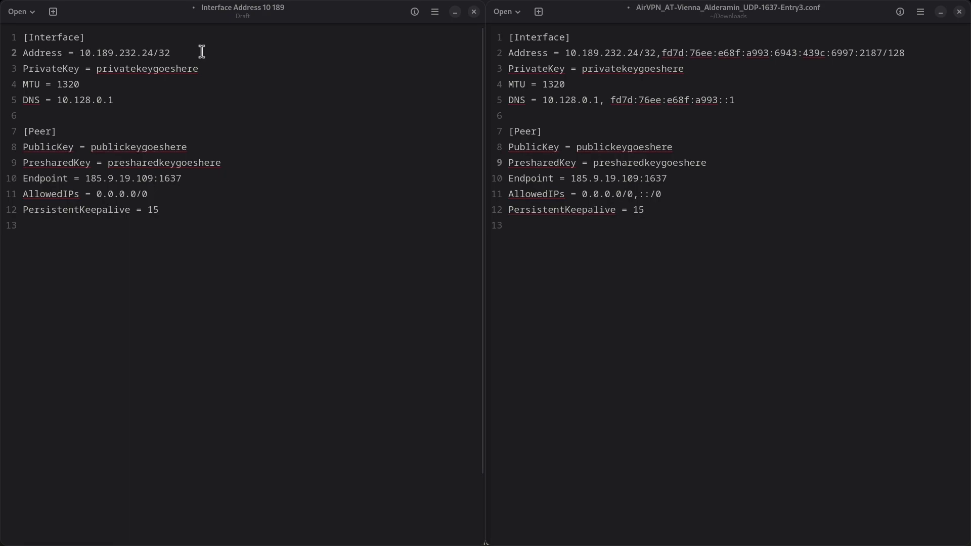
drag(656, 54, 565, 53)
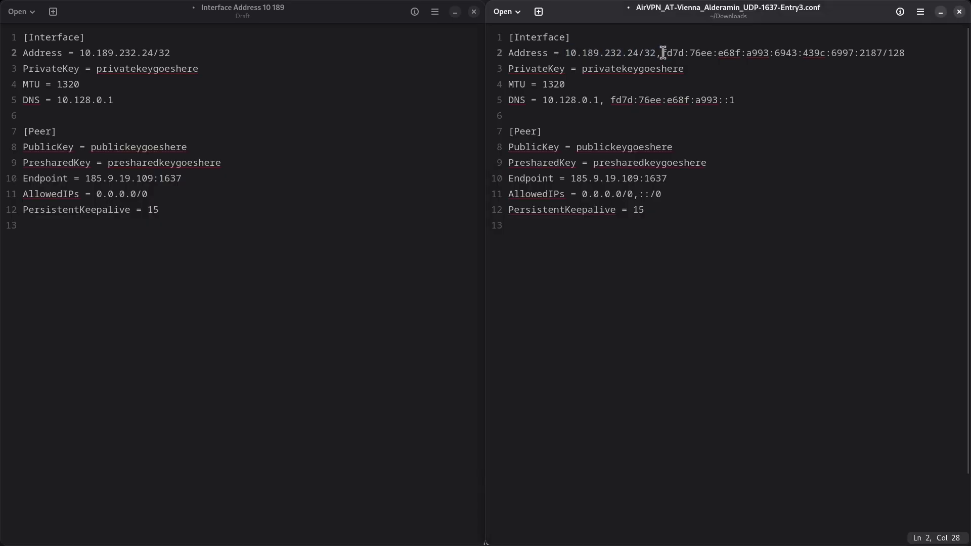
drag(663, 53, 909, 56)
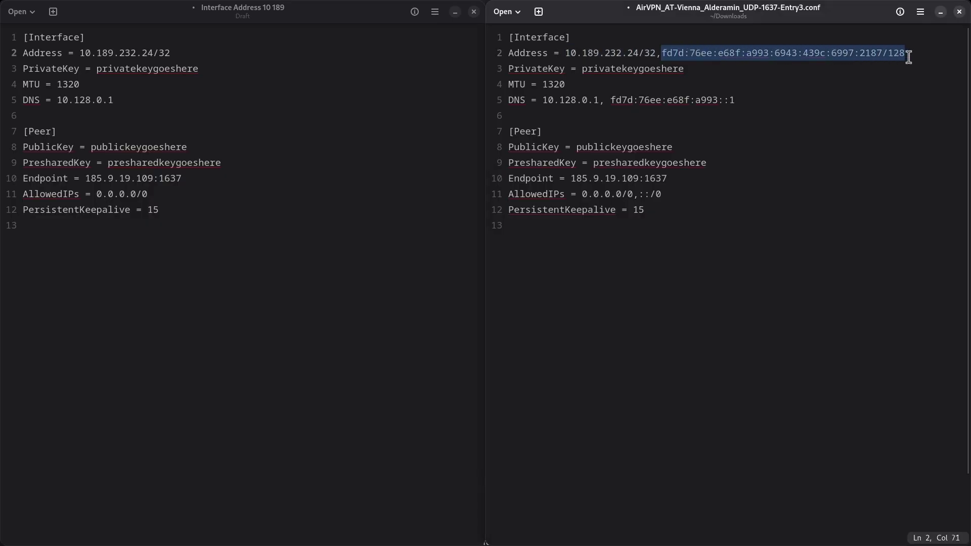
click(909, 56)
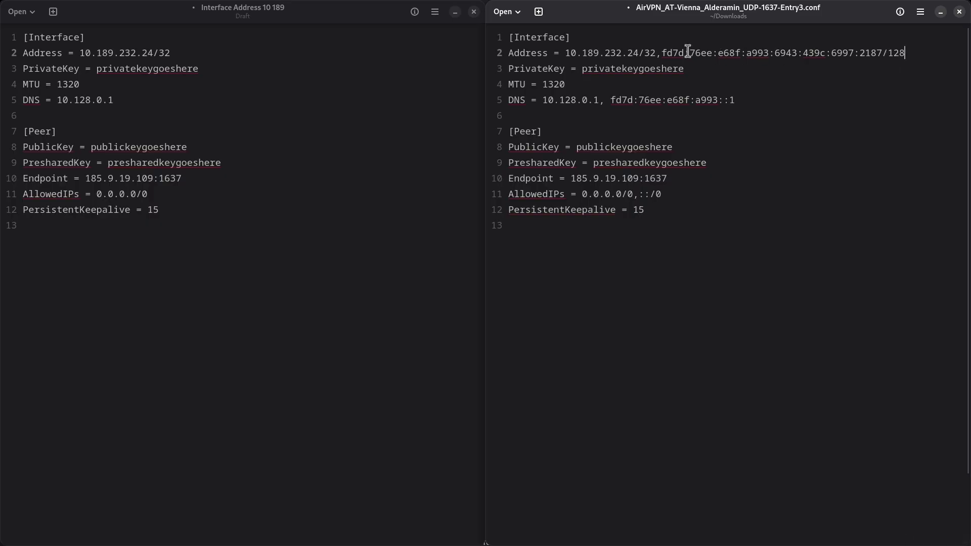
drag(663, 53, 908, 55)
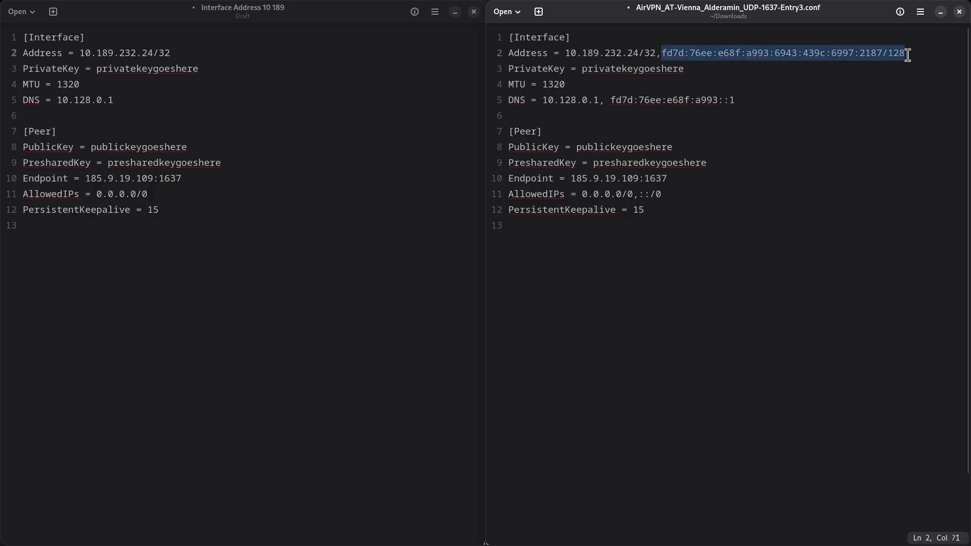
click(836, 62)
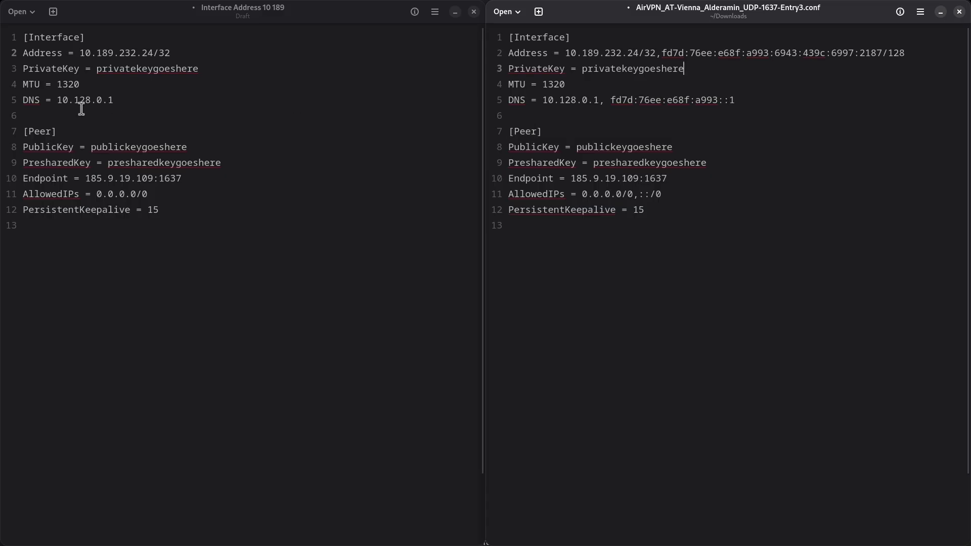
Match DNS 10.128.0.1 and AllowedIPs 0.0.0.0/0 across both configs, then return to TrueNAS Datasets
drag(58, 100, 115, 101)
drag(542, 99, 744, 98)
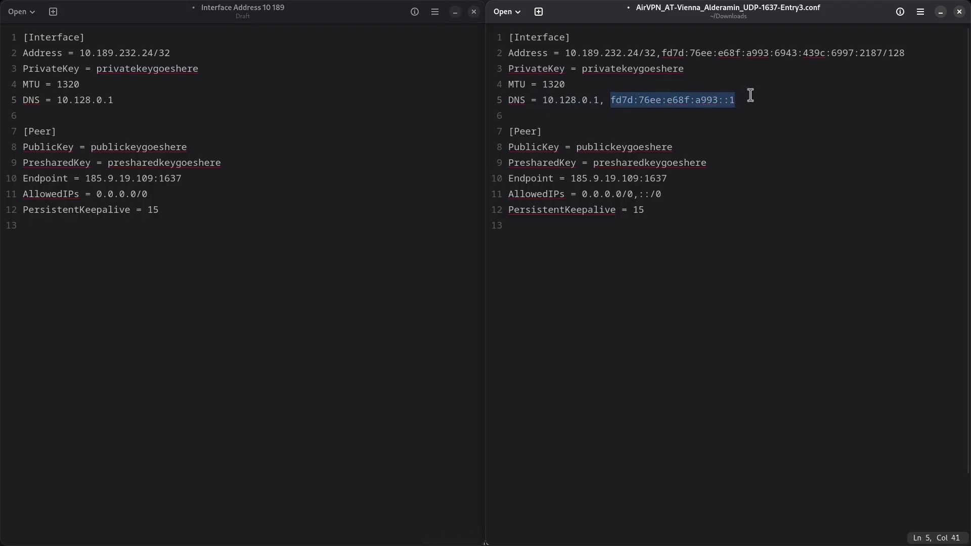
click(106, 130)
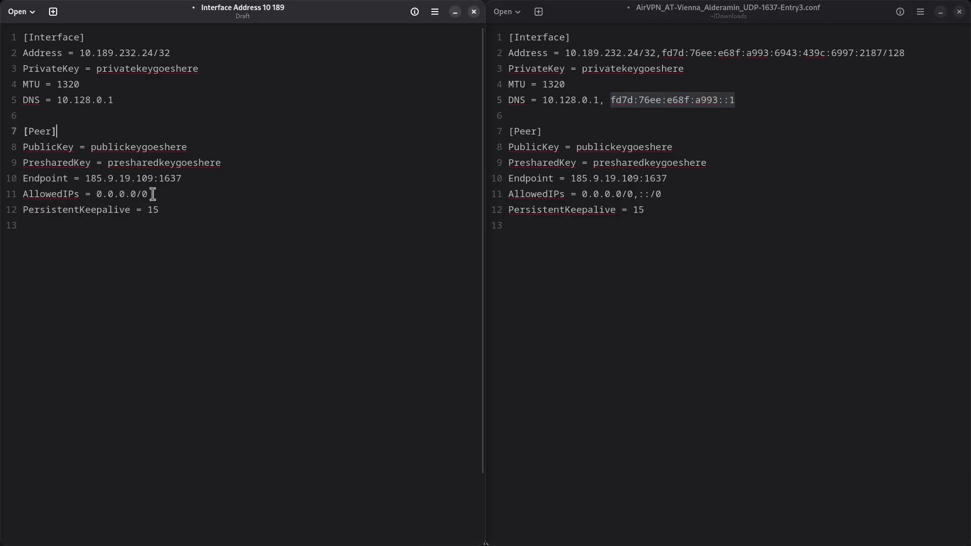
drag(151, 194, 96, 194)
key(Left)
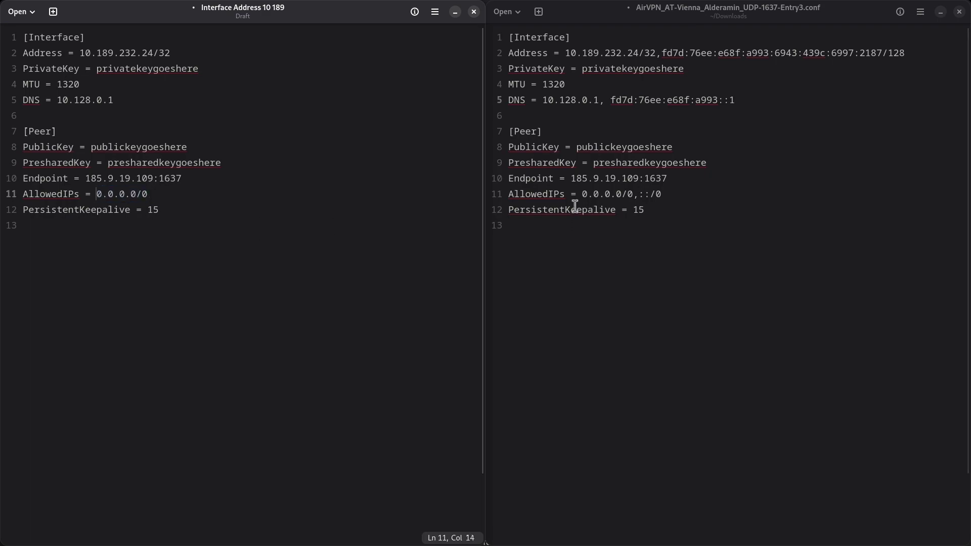
drag(581, 194, 661, 193)
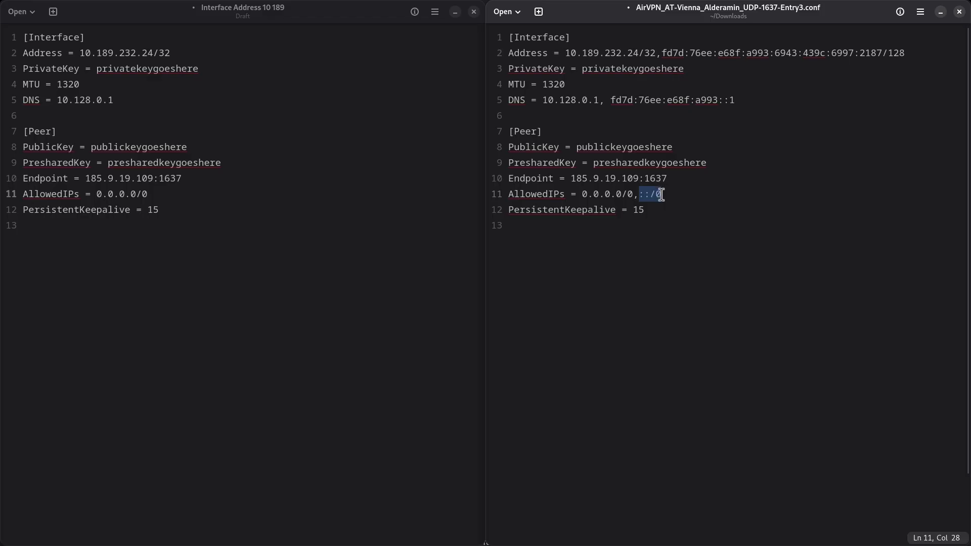
click(656, 201)
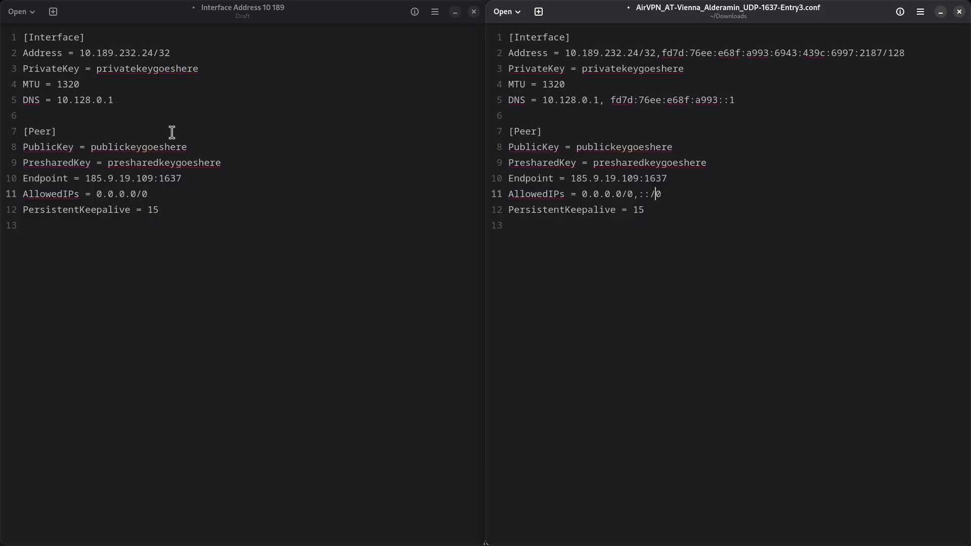
key(alt+Tab)
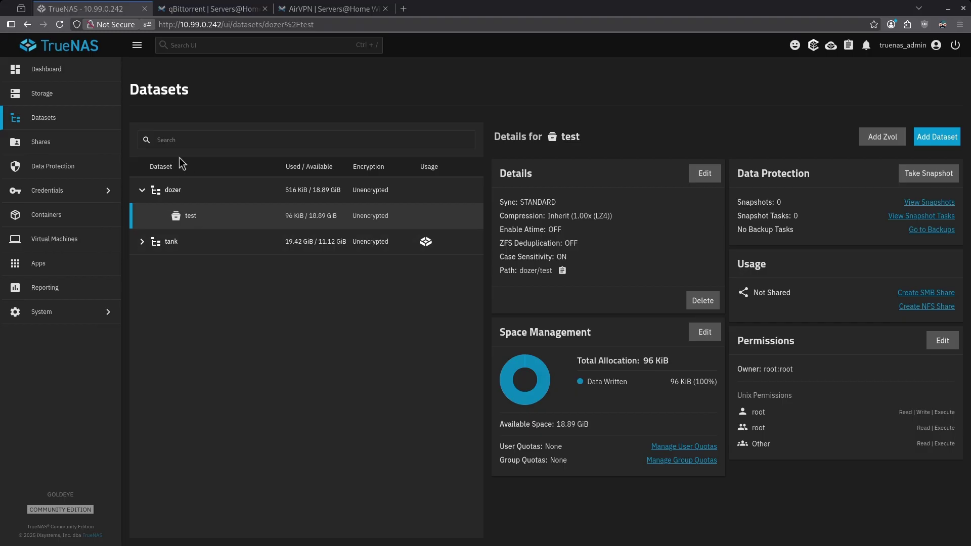
Compare the dozer and test datasets' root:root permissions, noting owner read/write/execute and the root group
click(164, 191)
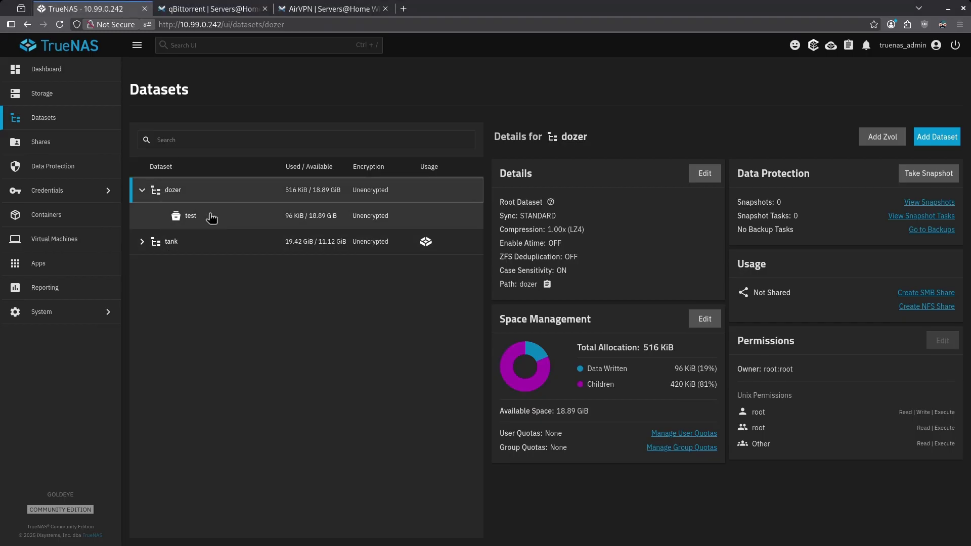
click(205, 217)
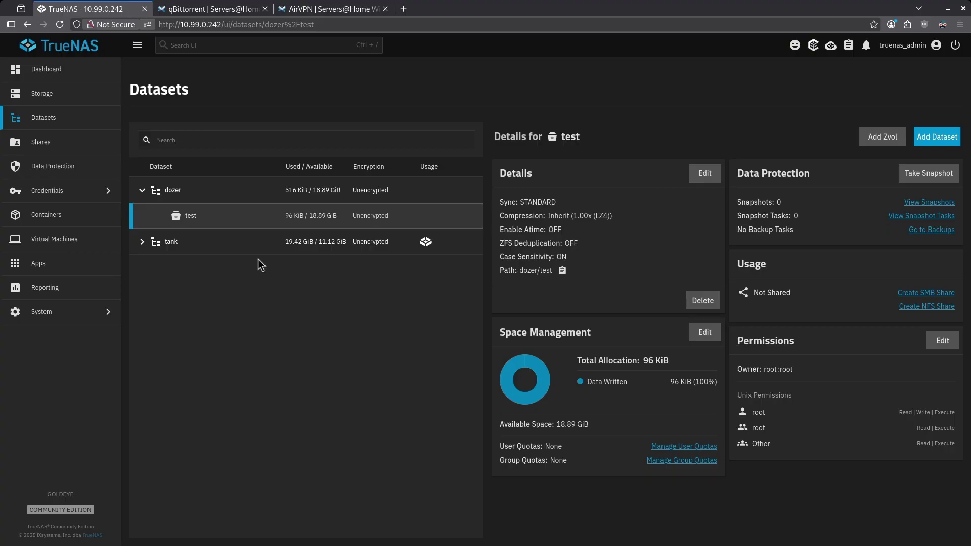
click(190, 197)
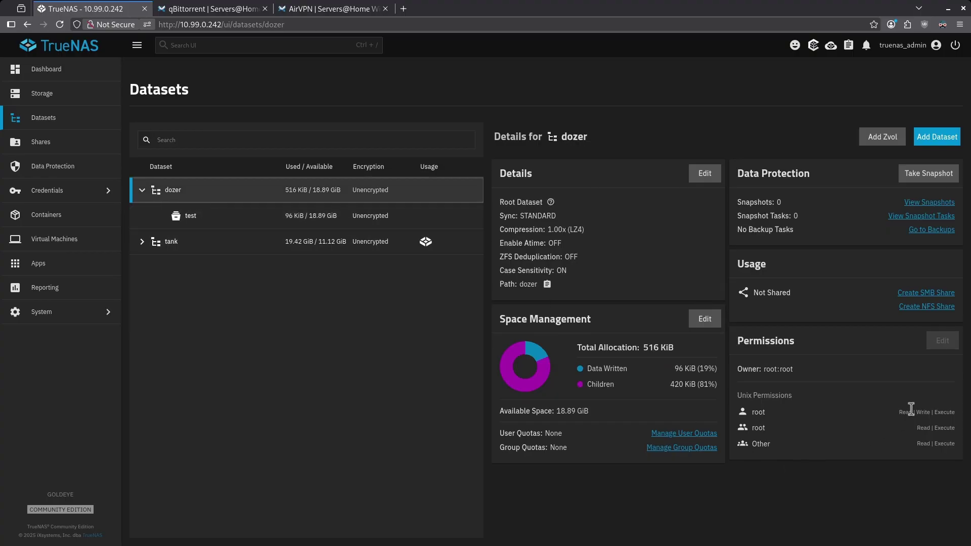
drag(906, 411, 941, 413)
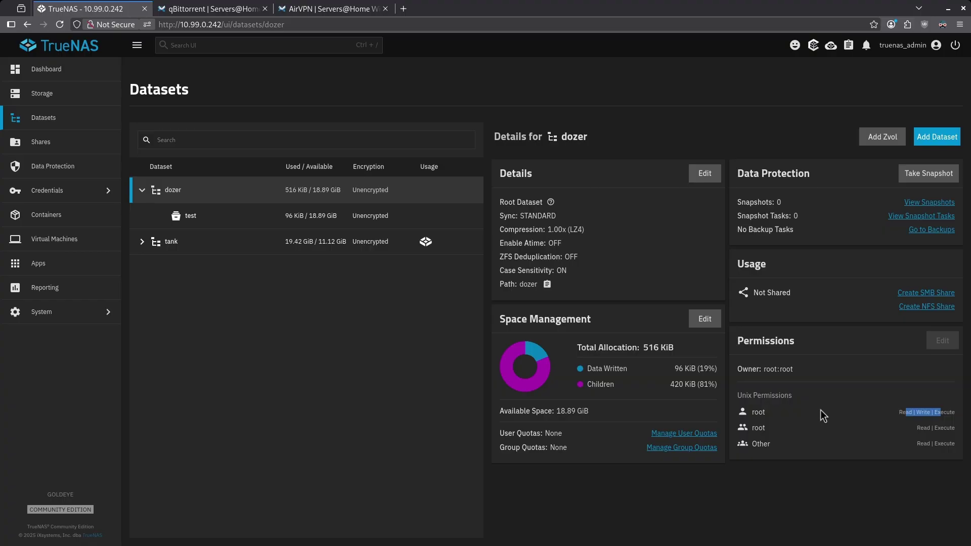
click(212, 223)
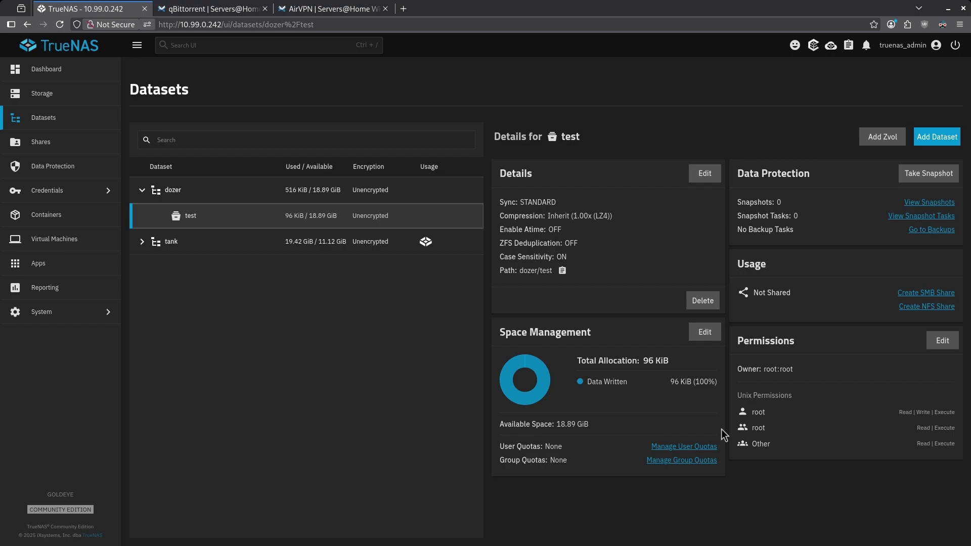
double_click(756, 428)
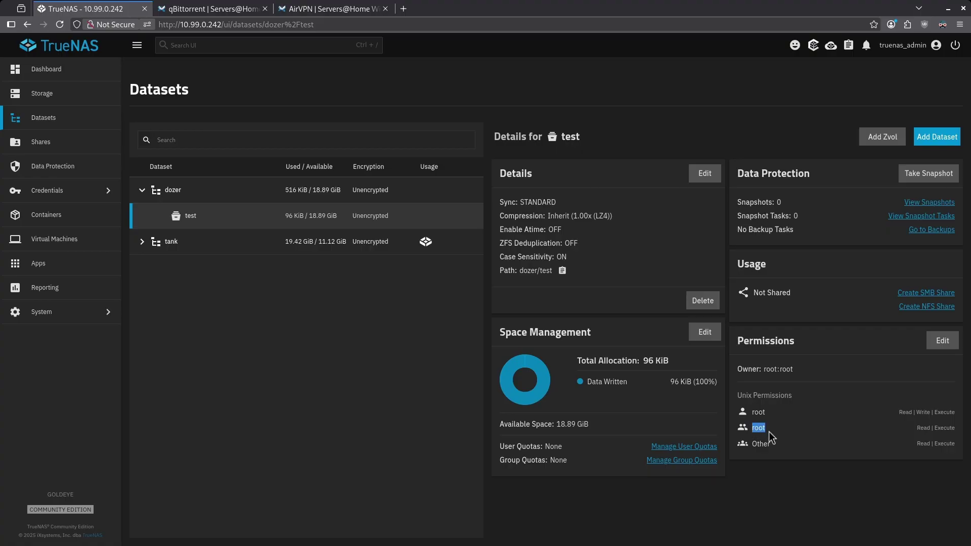
click(769, 431)
Set test's group to apps with Read, Write, Execute, remove Other access, apply group and save
click(942, 340)
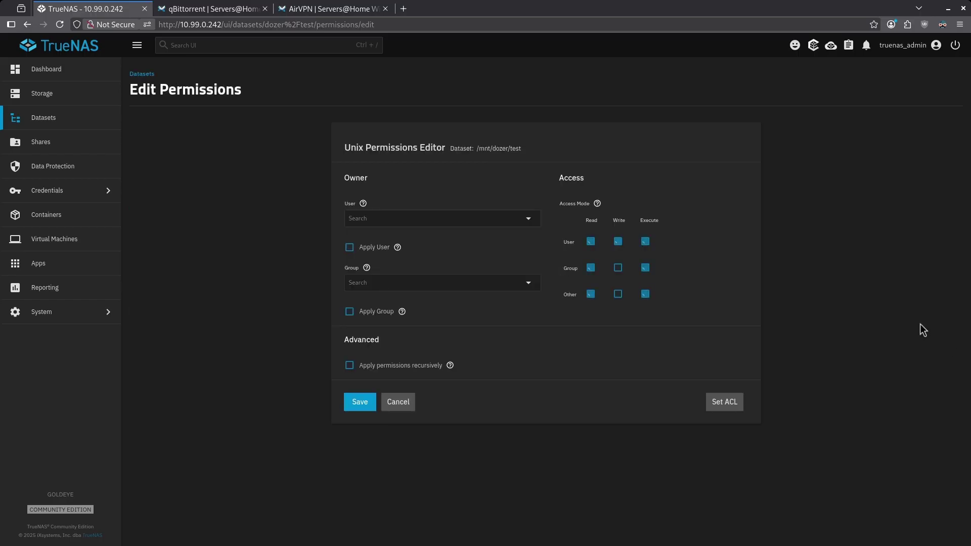
click(369, 285)
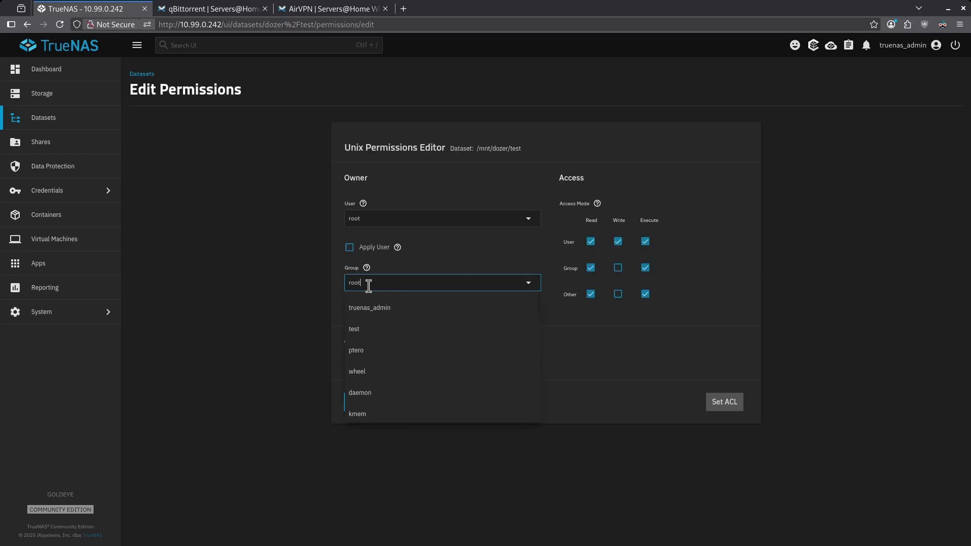
text(apps)
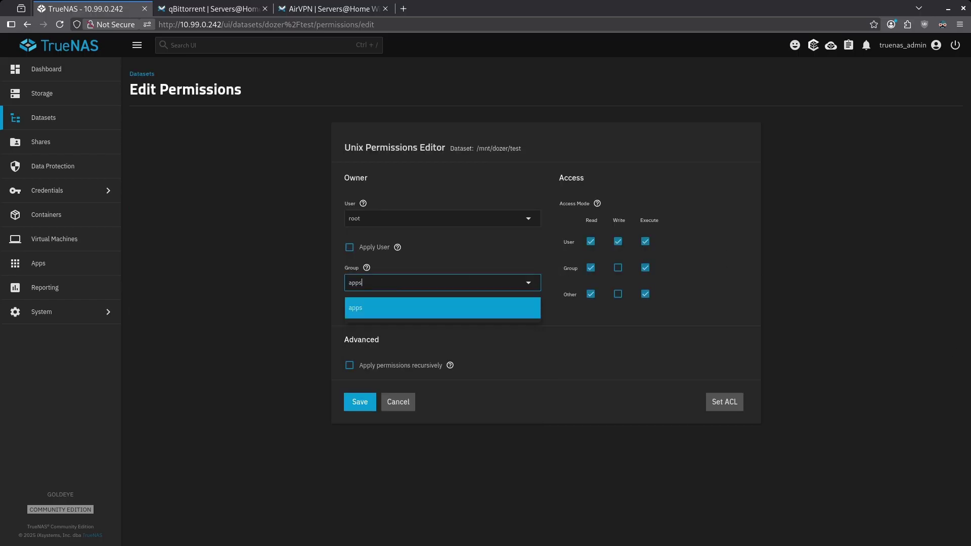
click(372, 315)
click(614, 269)
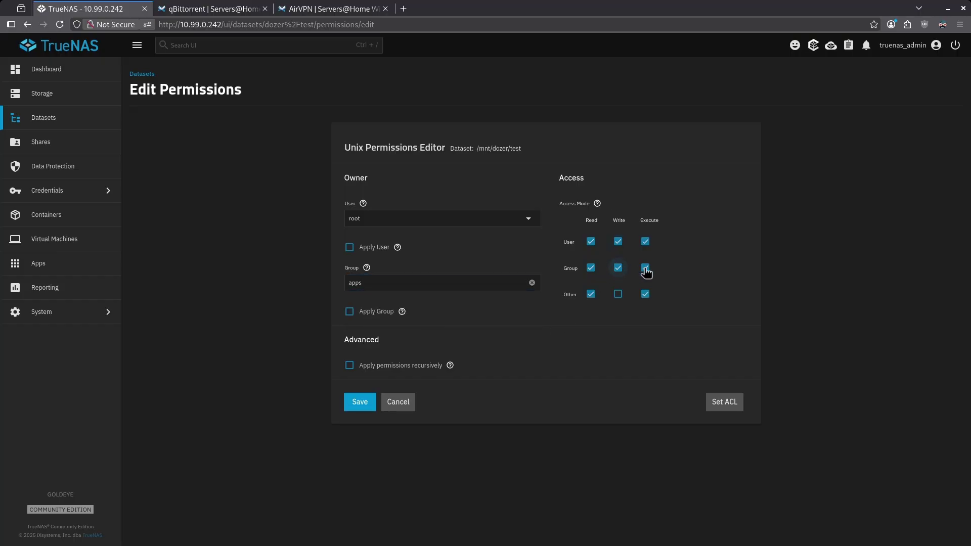
click(590, 296)
click(646, 298)
click(350, 313)
click(352, 405)
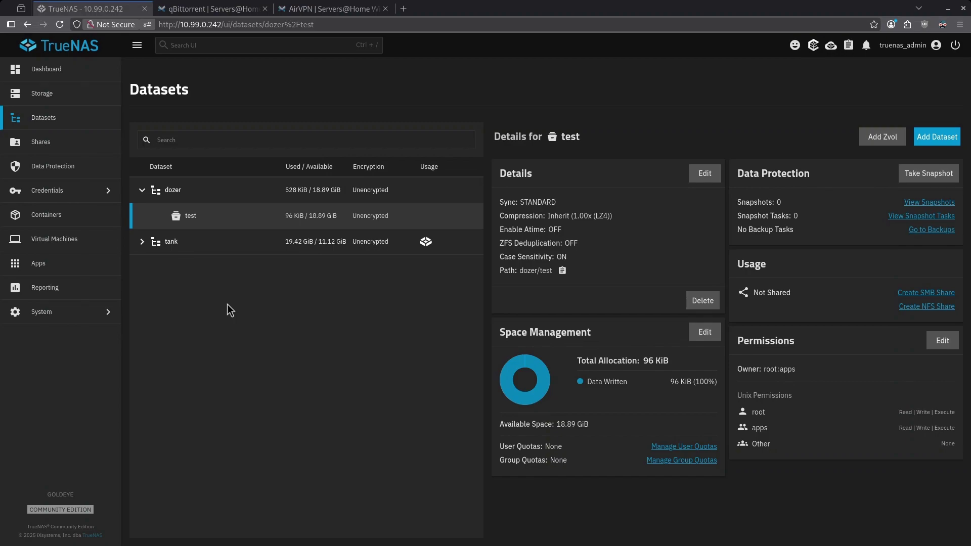
In the System shell, become root and list /mnt/dozer, noting others have no access
click(113, 311)
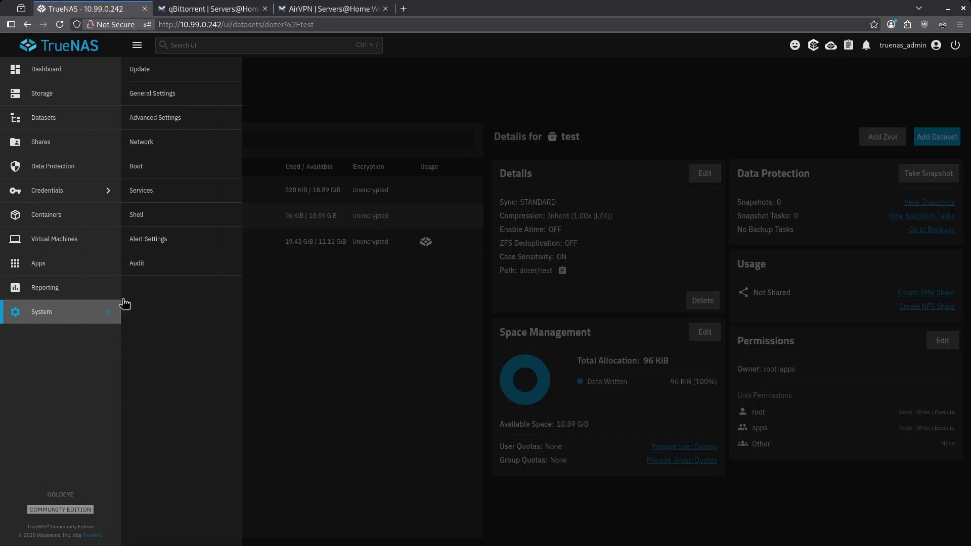
click(171, 217)
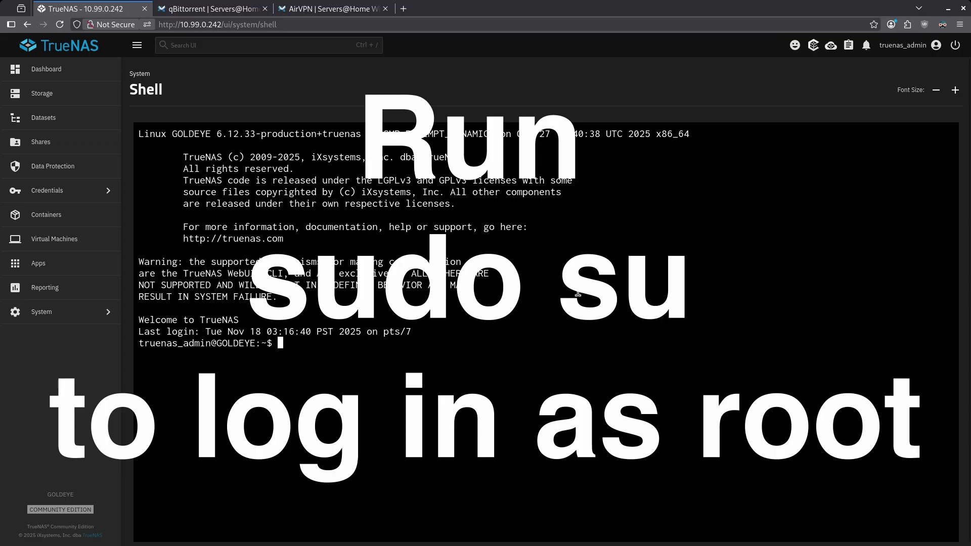
text(sudo su)
key(Return)
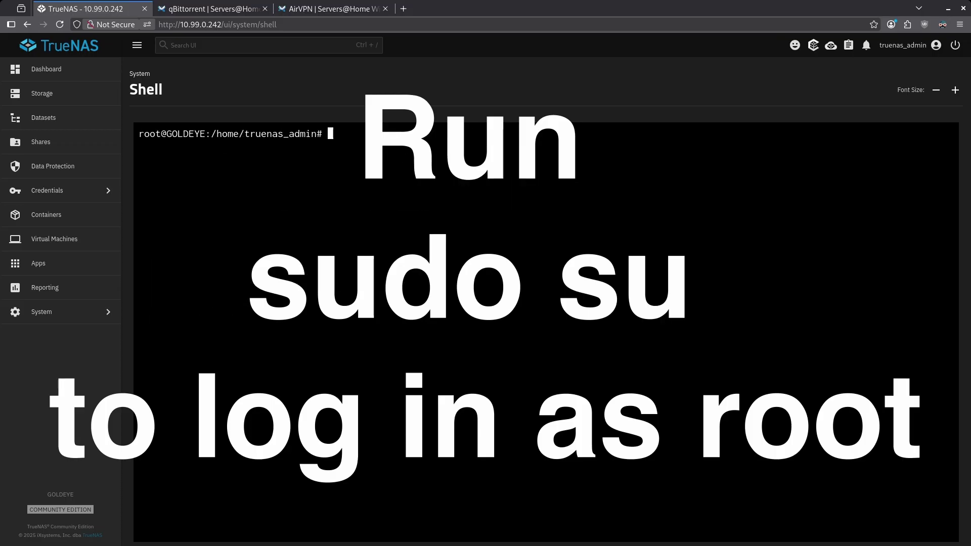
text(cd)
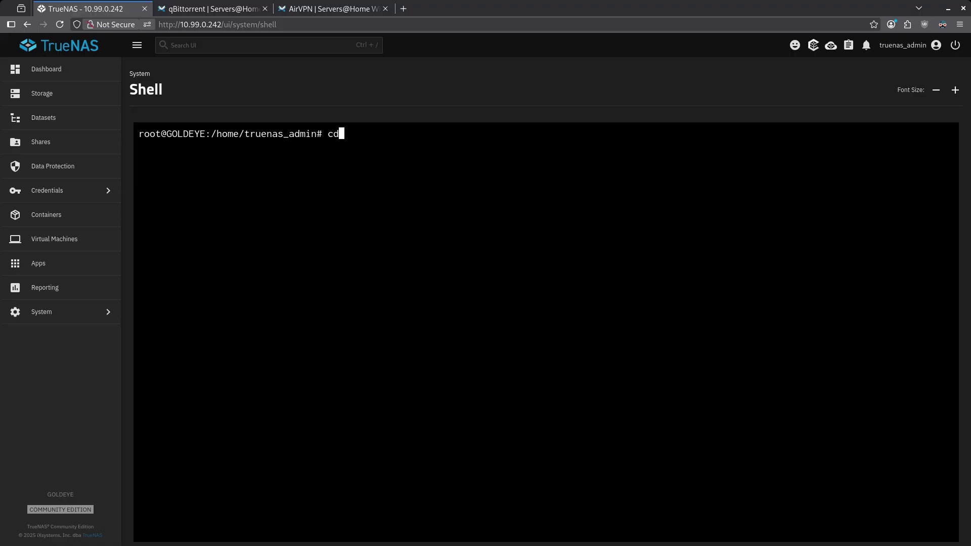
key(BackSpace)
text(d /mnt/doz)
key(Tab)
key(Return)
text(ls -l)
key(Return)
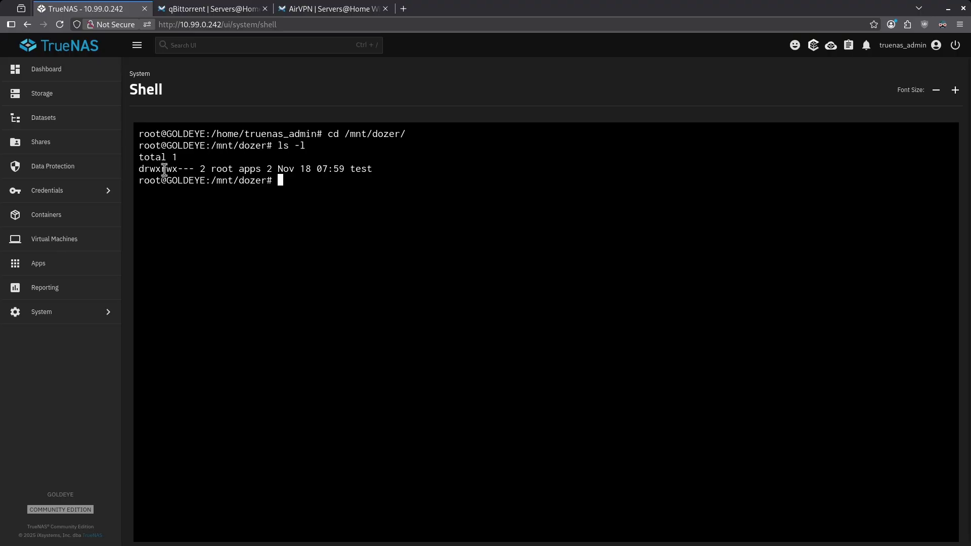
drag(180, 168, 199, 170)
click(199, 170)
Create movies, tv and downloads folders in /mnt/dozer/test and list their root:root ownership
text(cd test/)
key(Return)
text(ls -l)
key(Return)
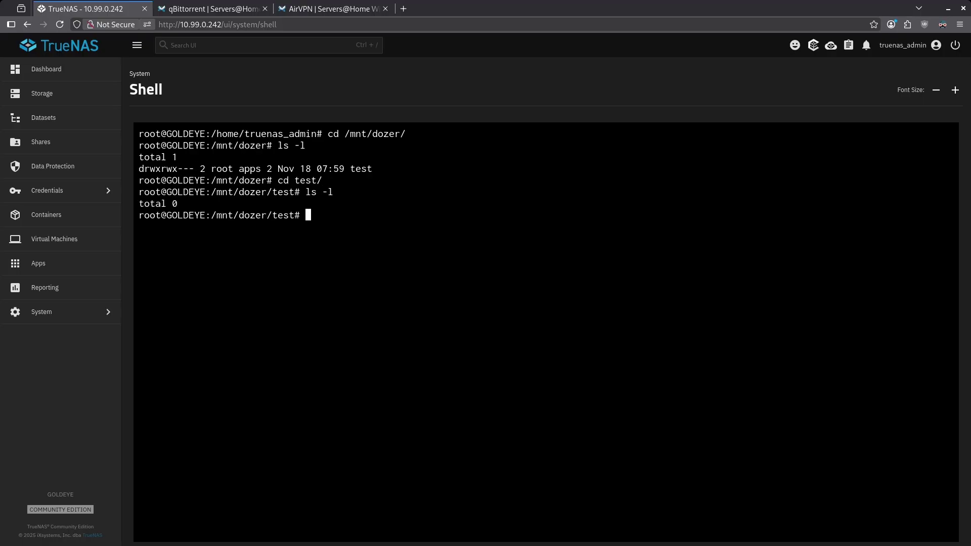
text(mkdir movies tv downloads)
key(Return)
text(ls -l)
key(Return)
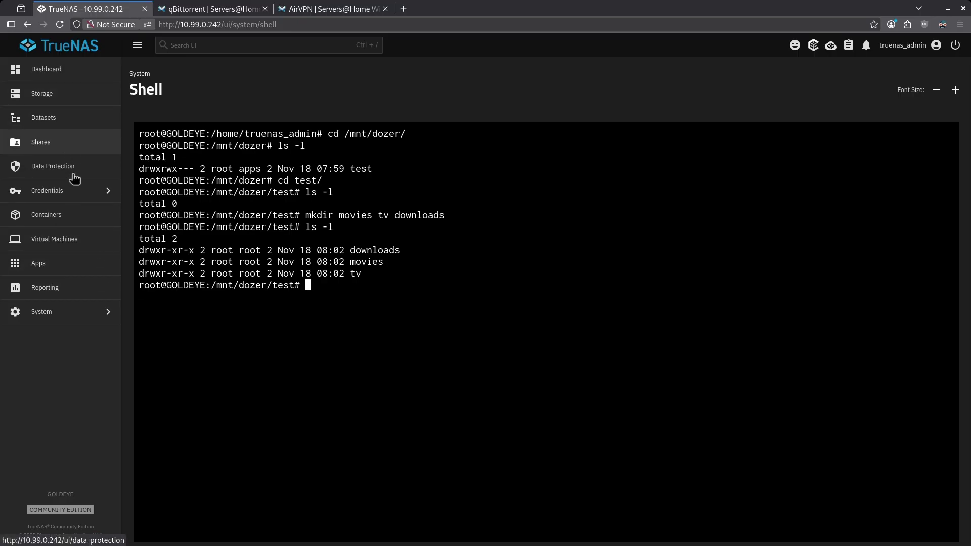
click(70, 120)
Re-save the test dataset's permissions with Apply Group ticked, without recursion
click(210, 218)
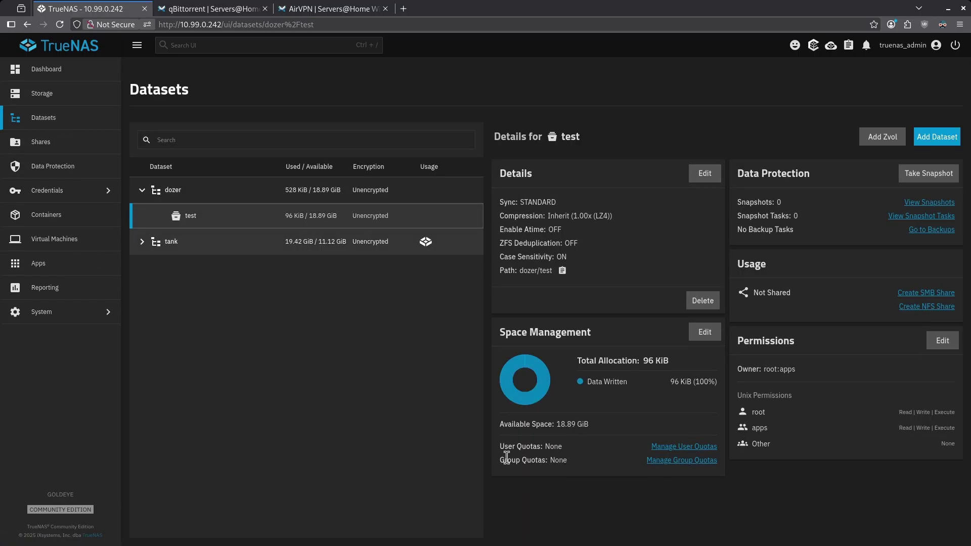
click(943, 341)
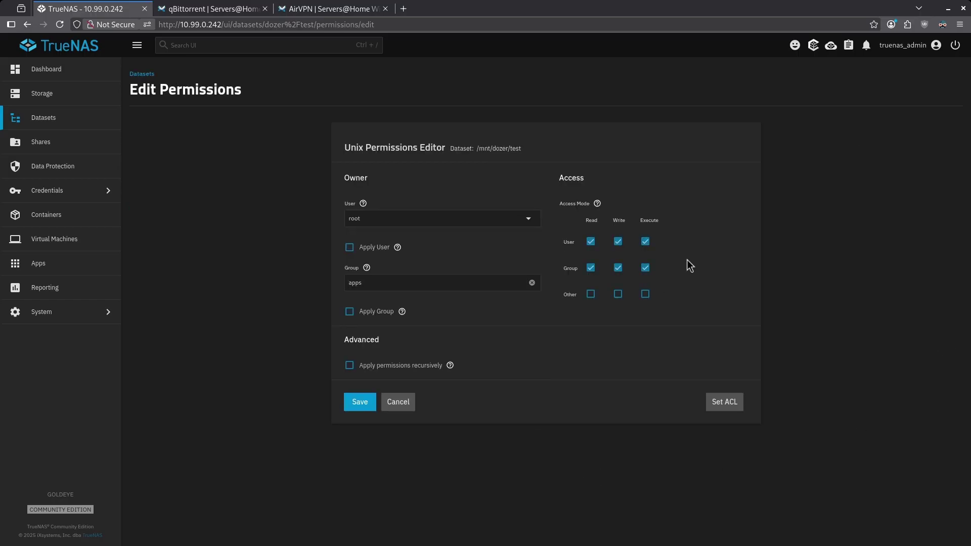
click(350, 312)
click(363, 405)
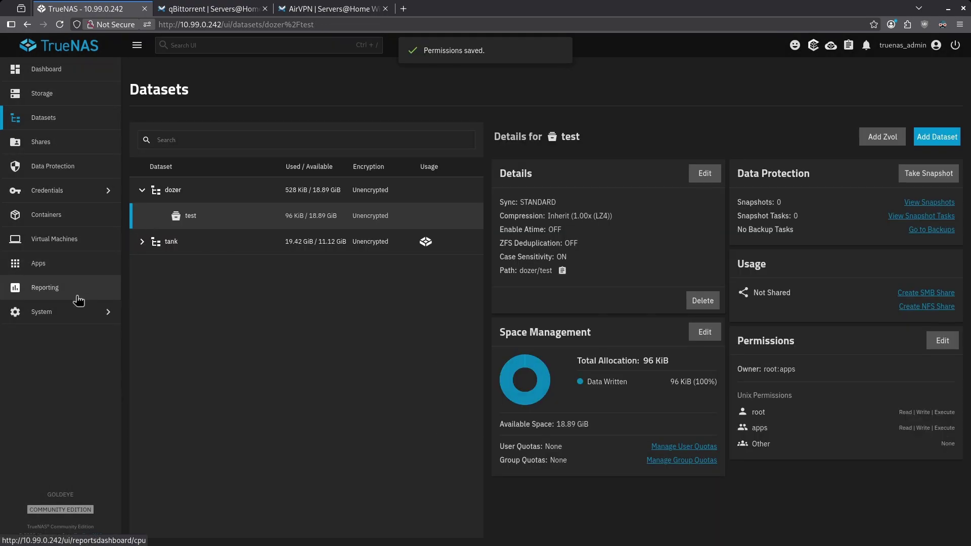
As root in the shell, list /mnt/dozer/test to confirm the folders remain root:root
click(68, 317)
click(204, 268)
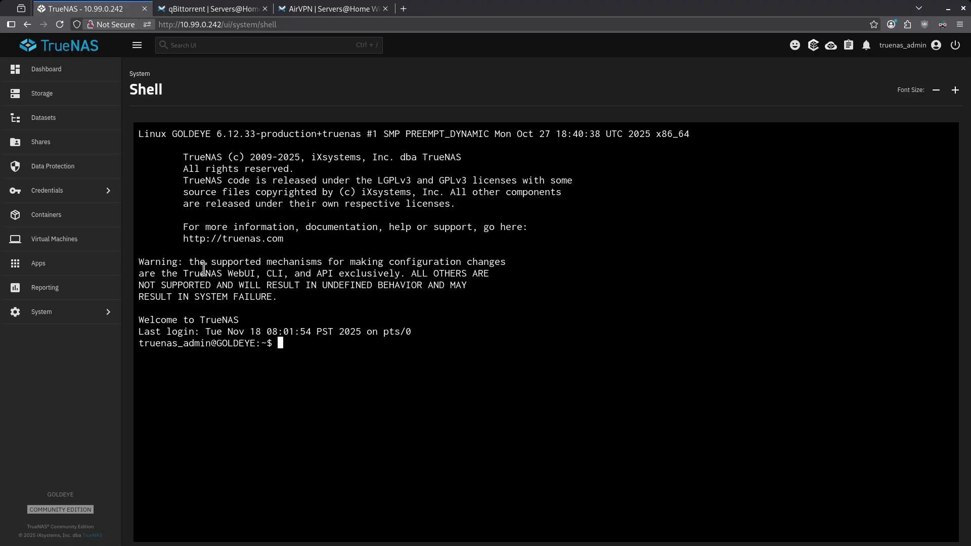
text(sudo su)
key(Return)
key(Return)
key(ctrl+l)
text(cd /mnt/doz)
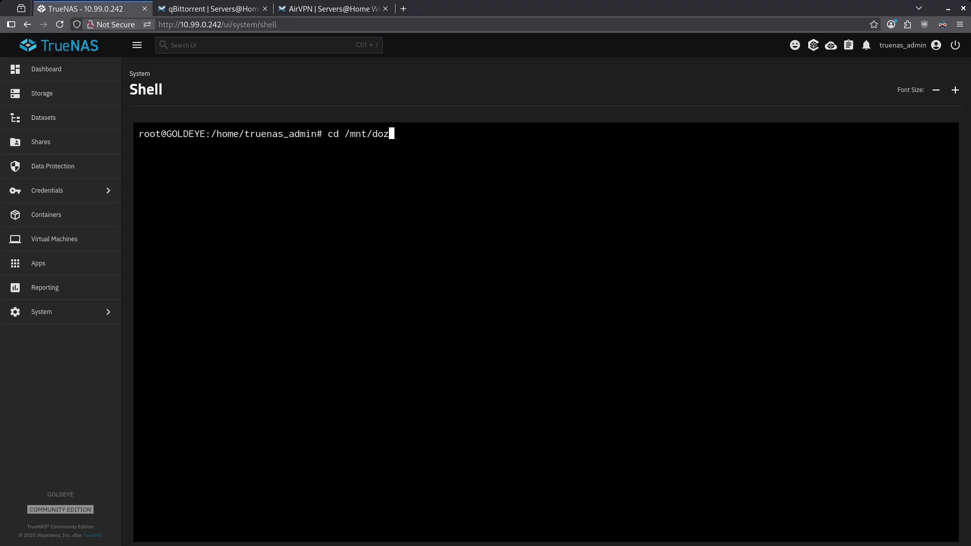
key(Tab)
text(te)
key(Tab)
key(Return)
key(ctrl+l)
text(ls -)
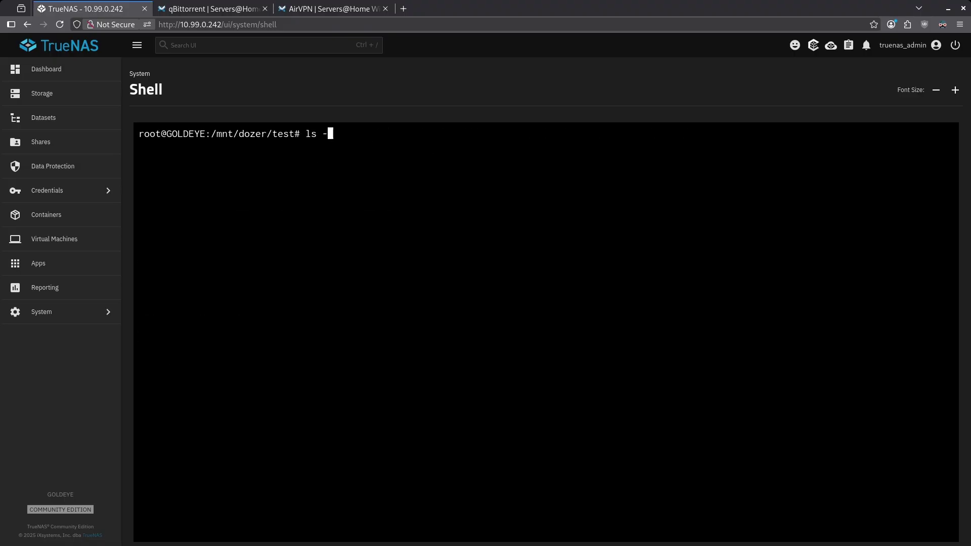
text(l)
key(Return)
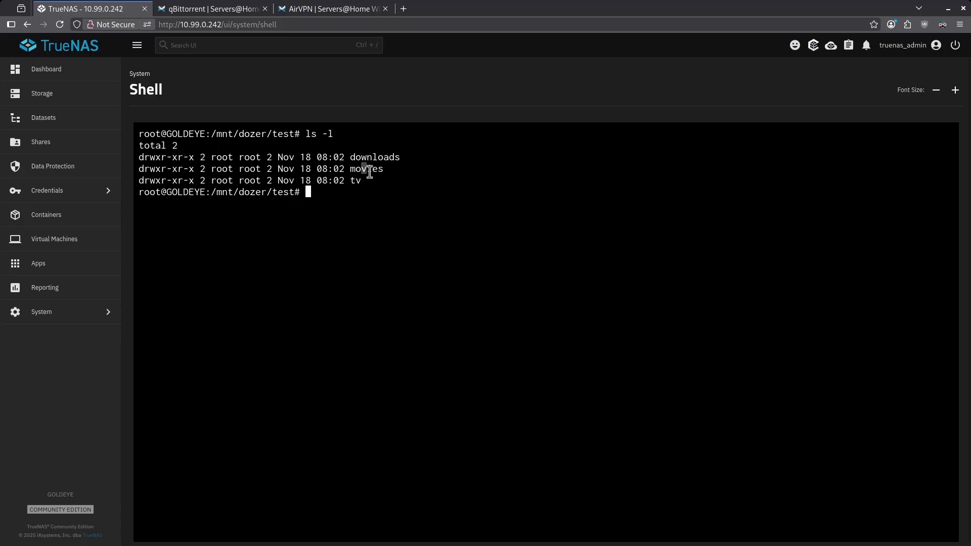
click(71, 124)
Re-save test's root:apps permissions recursively, including child datasets, after confirming the recursion warning
click(217, 216)
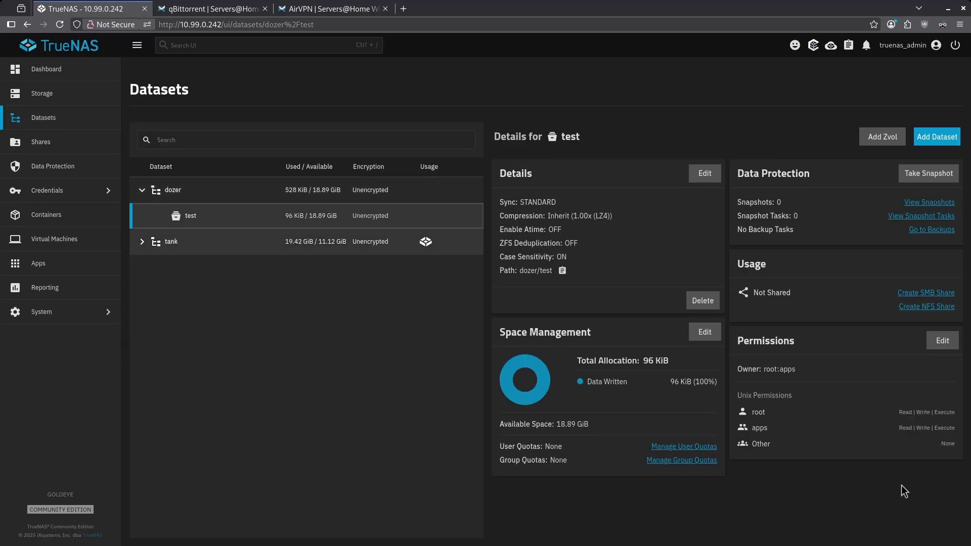
click(942, 342)
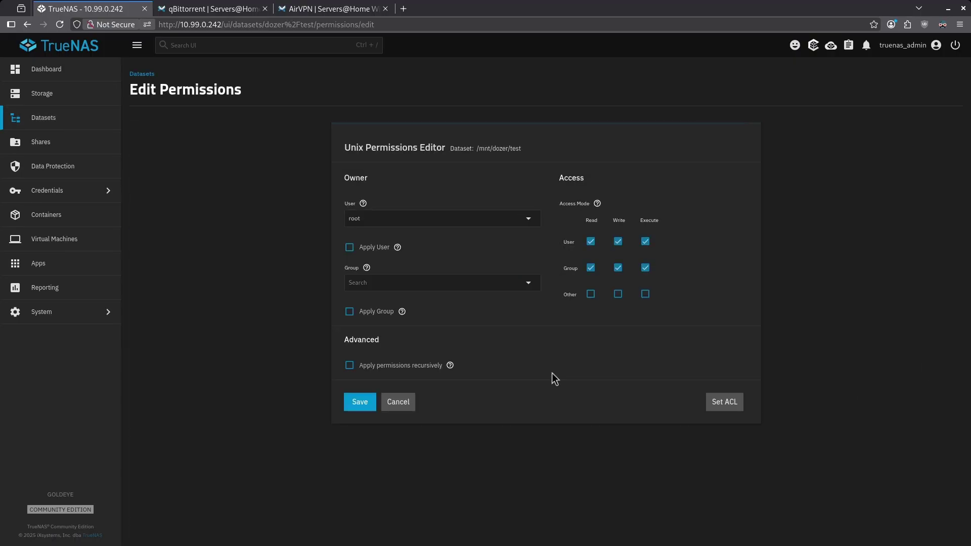
click(349, 312)
click(350, 365)
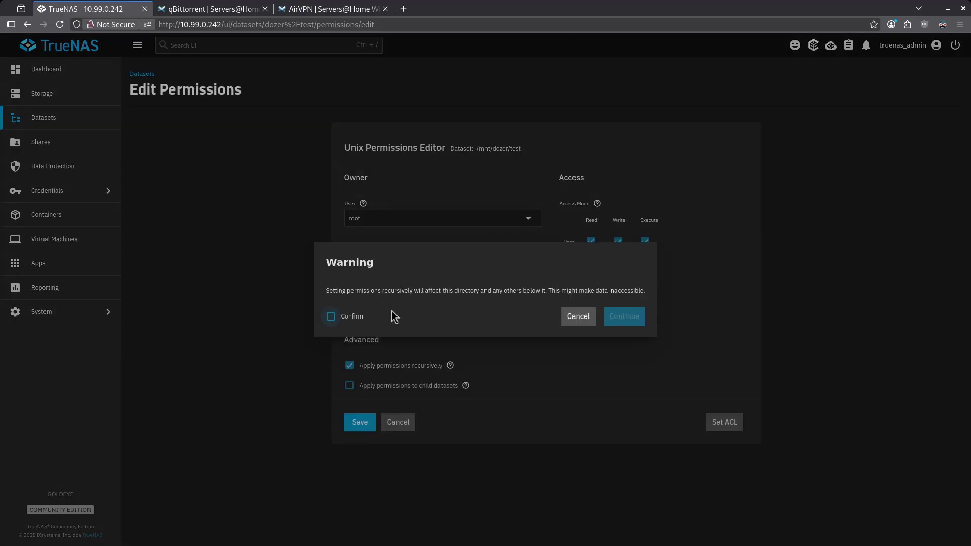
drag(470, 291, 532, 290)
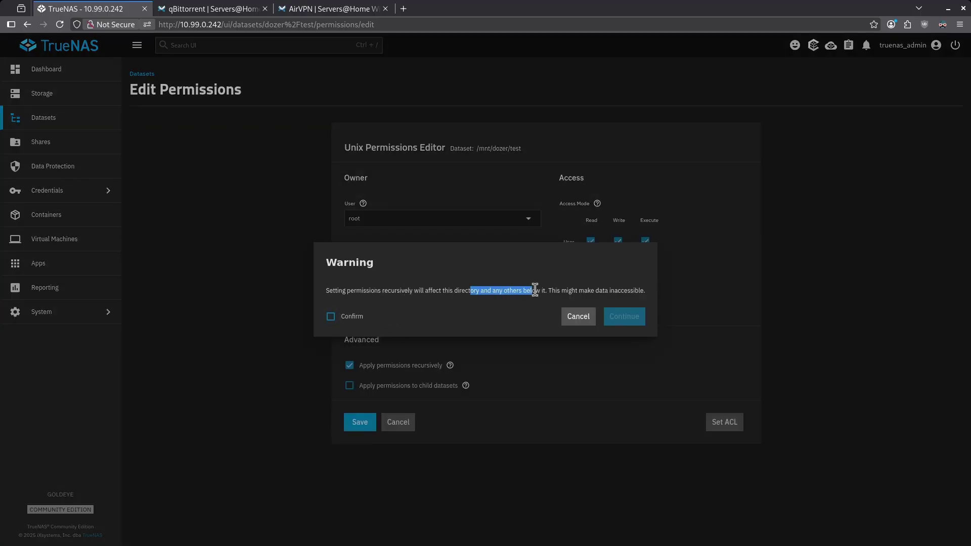
click(336, 320)
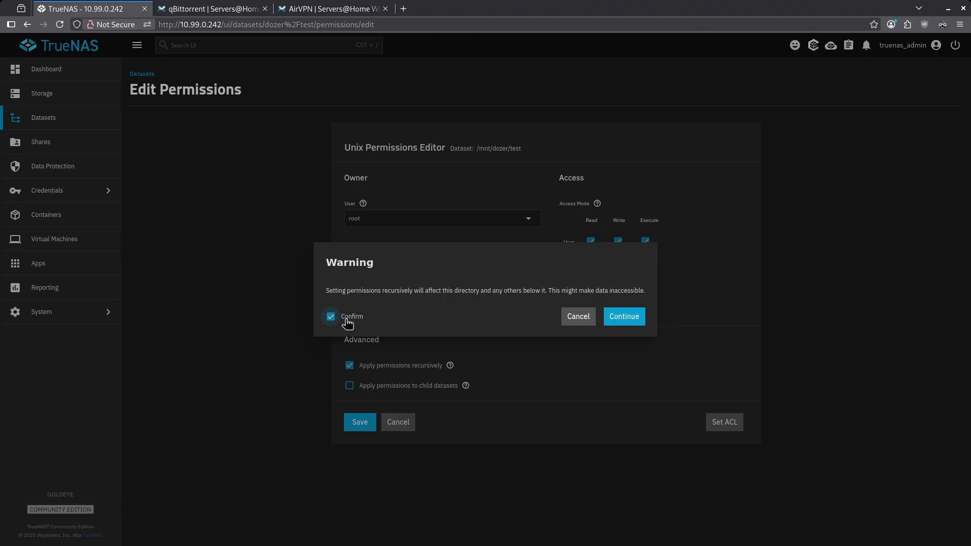
click(639, 318)
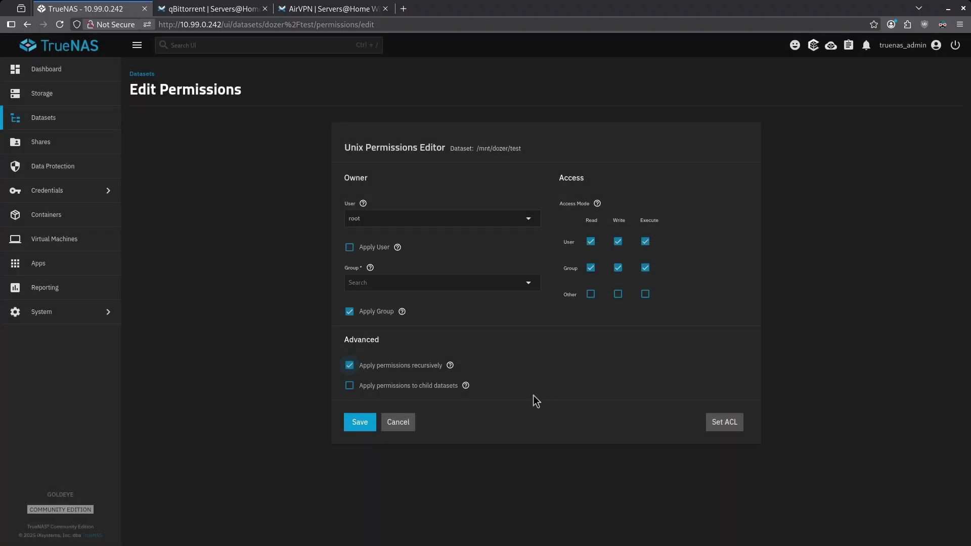
click(380, 390)
click(373, 423)
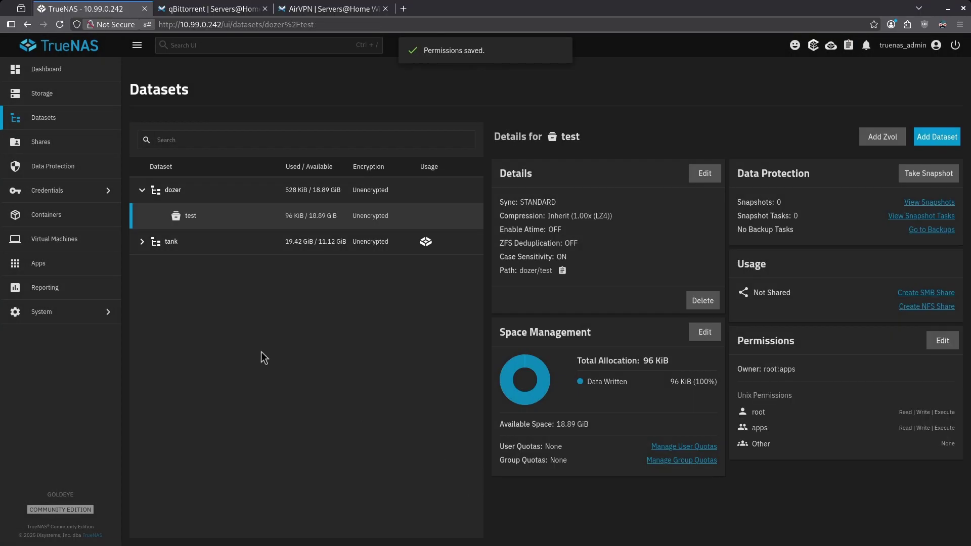
In the TrueNAS system shell, become root with sudo su and move into /mnt/dozer/test/
click(108, 312)
text(sudo su)
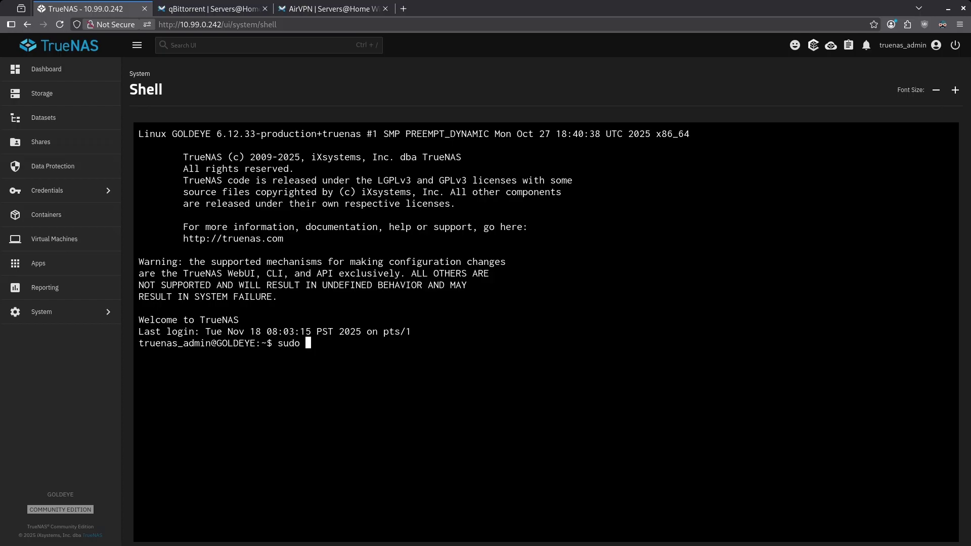
key(Return)
key(Return)
key(ctrl+l)
text(cd /mnt/dozer/test/)
List the folder with ls -l and highlight the downloads folder's drwxrwx--- root:apps permissions
key(Return)
text(ls -)
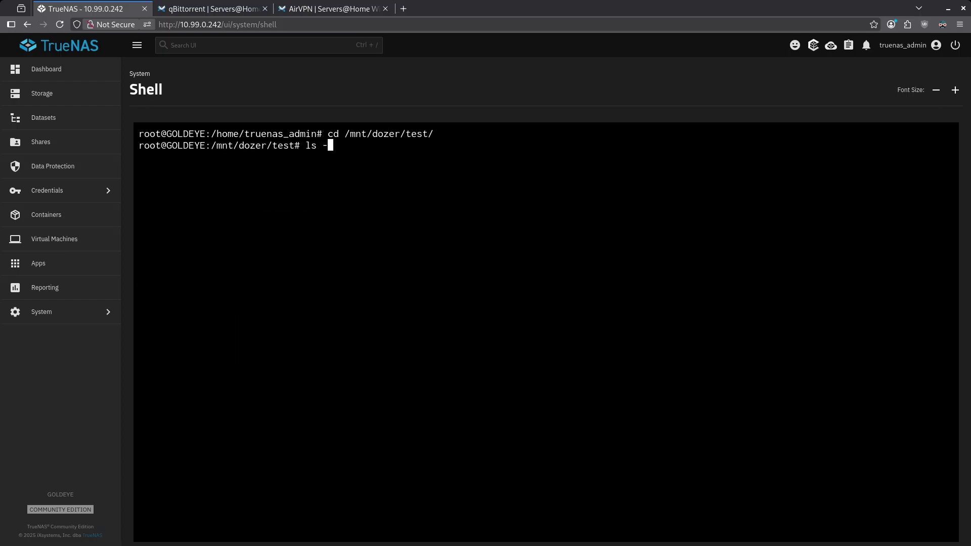
key(ctrl+l)
text(-l)
key(Return)
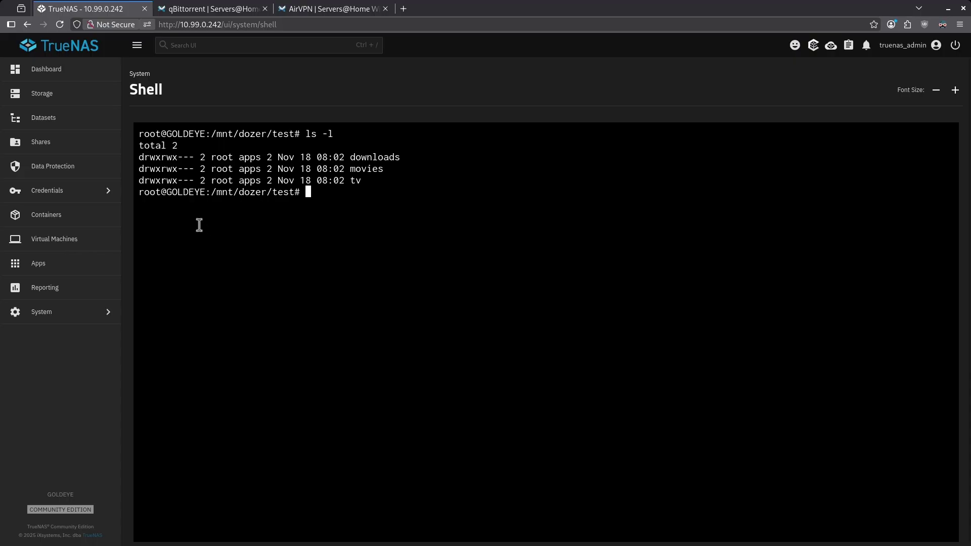
drag(141, 158, 200, 158)
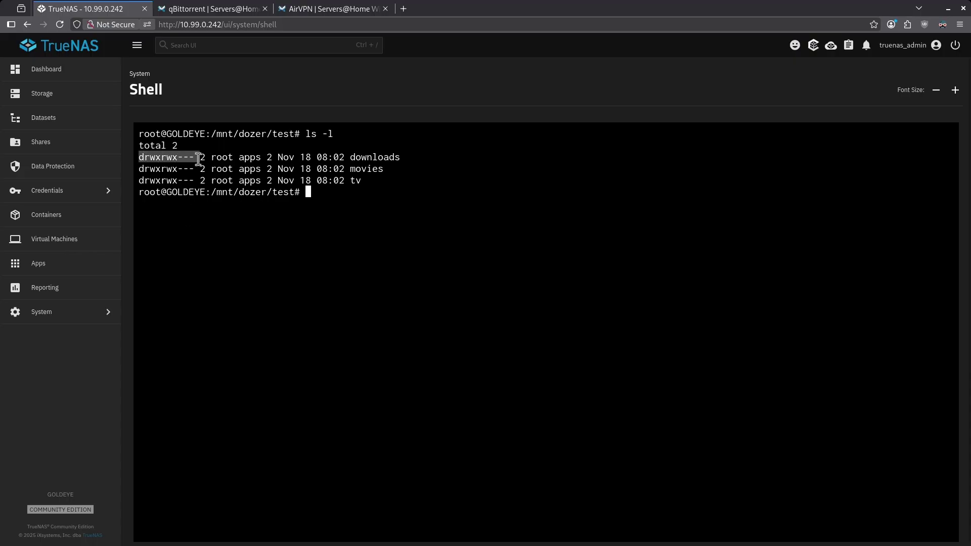
click(216, 171)
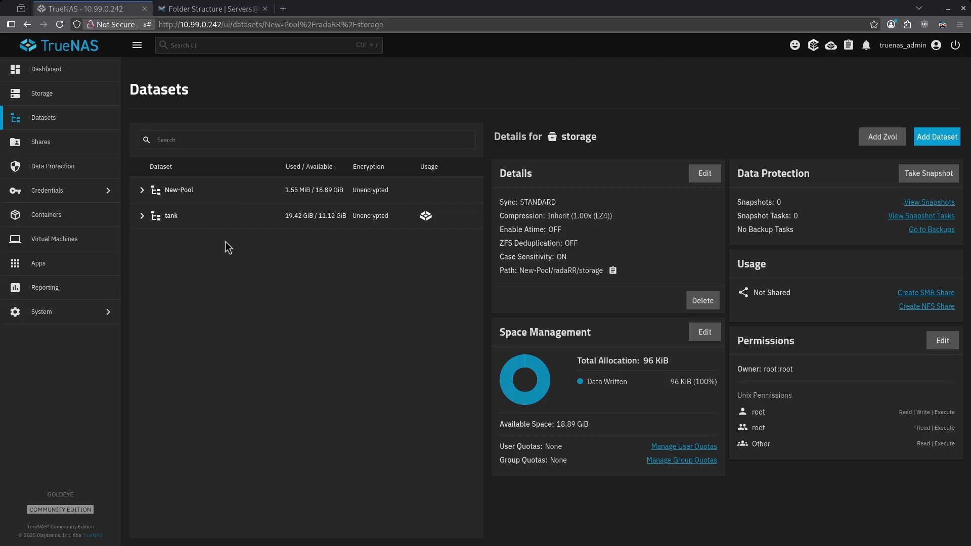
Expand New-Pool in the dataset tree to reveal MediaFiles, Plex and radaRR
click(142, 190)
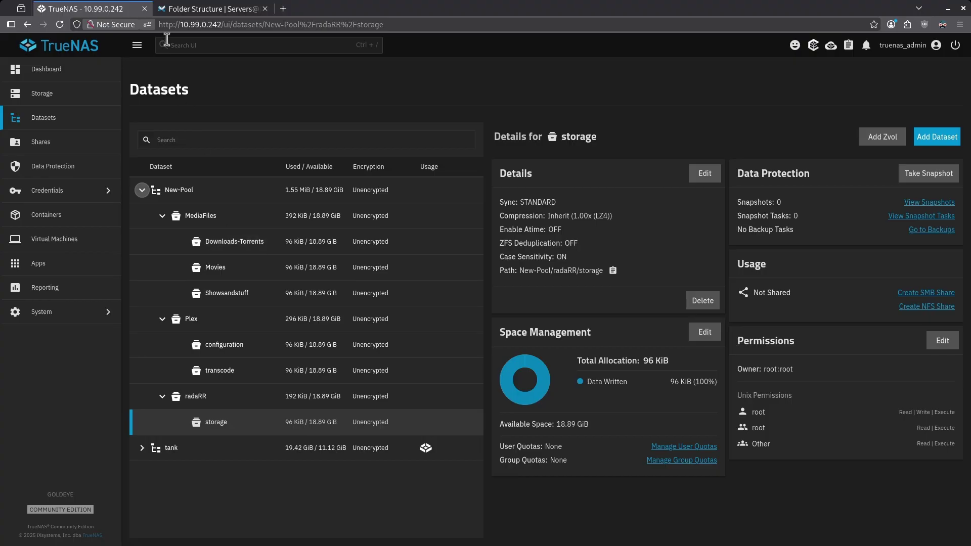
On the Folder Structure wiki page, highlight the Note on Hardlinks and Creating the Datasets and Directories headings
click(181, 14)
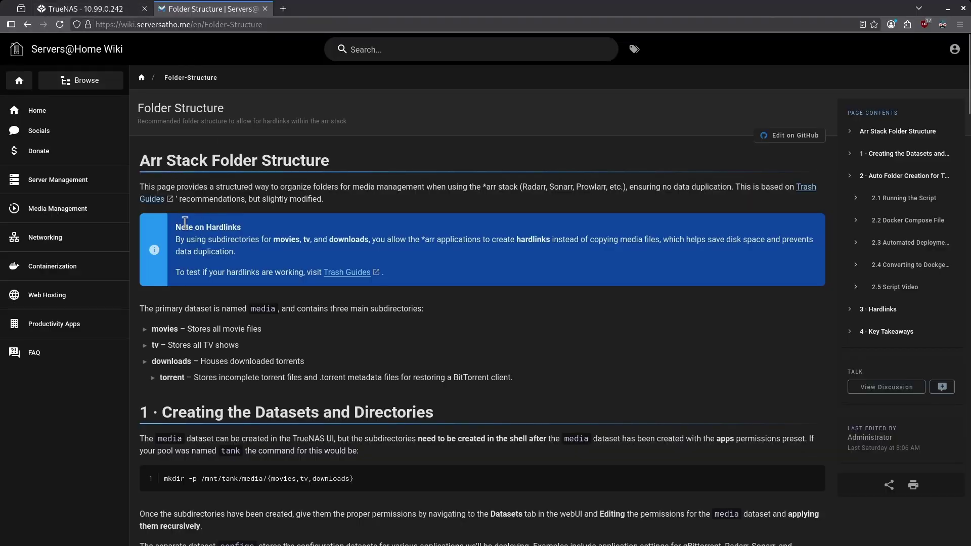
drag(178, 227, 241, 229)
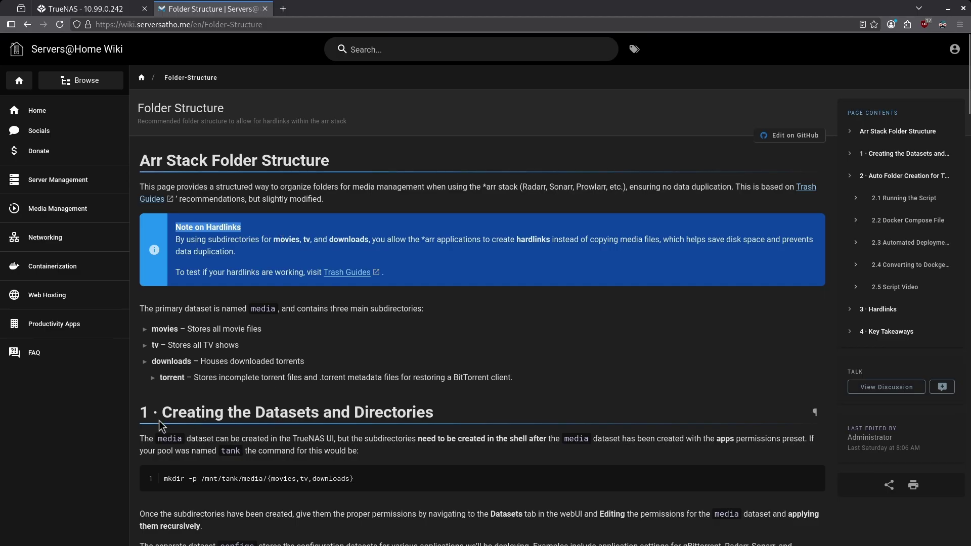
drag(161, 421, 399, 414)
click(394, 414)
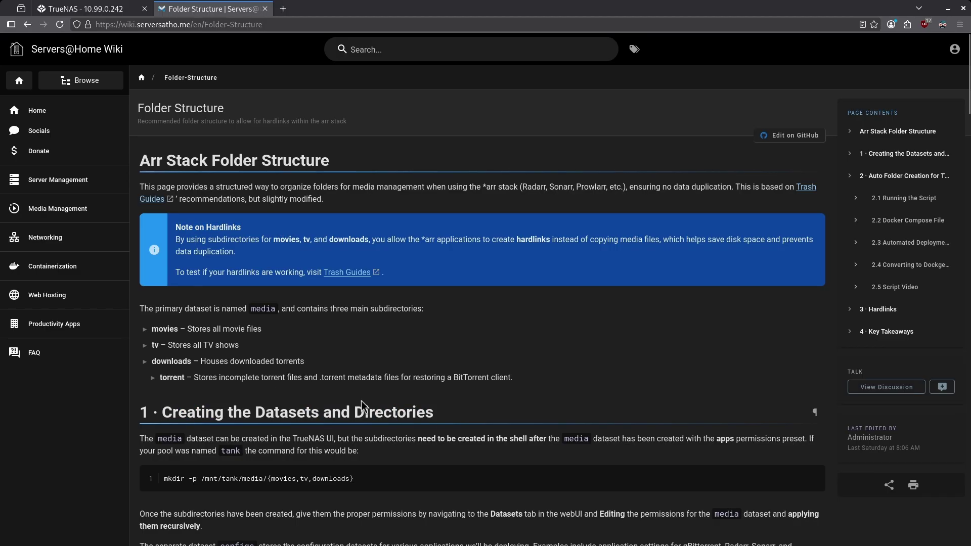
scroll(362, 404, down, 3)
scroll(362, 400, down, 2)
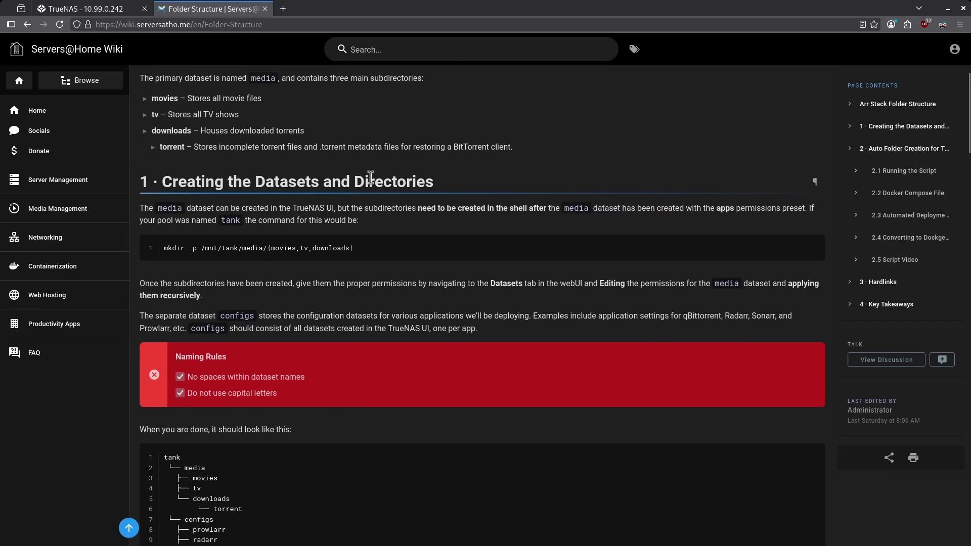
Highlight the Naming Rules' no-capitals rule, then the tank pool and media subfolders in the example tree
drag(176, 360, 263, 378)
drag(200, 394, 247, 395)
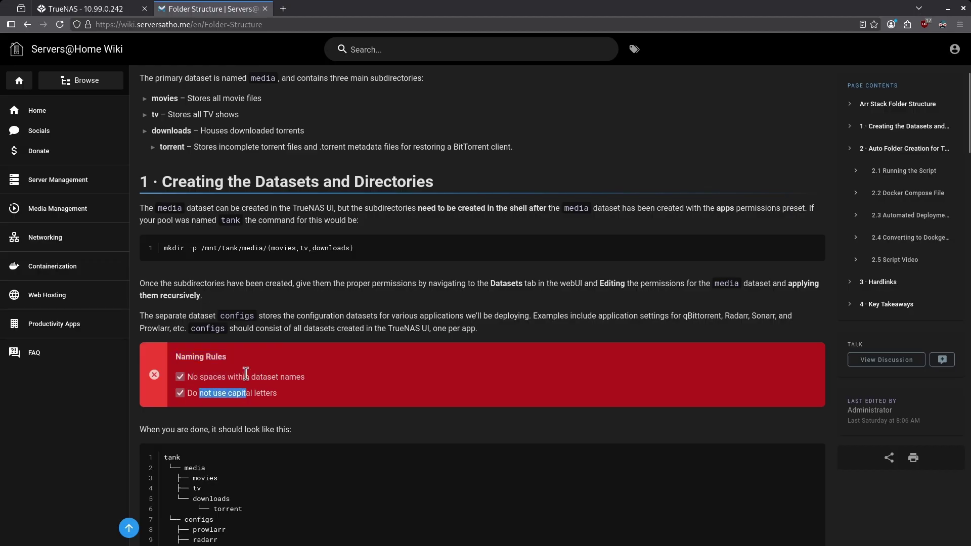
scroll(238, 374, down, 4)
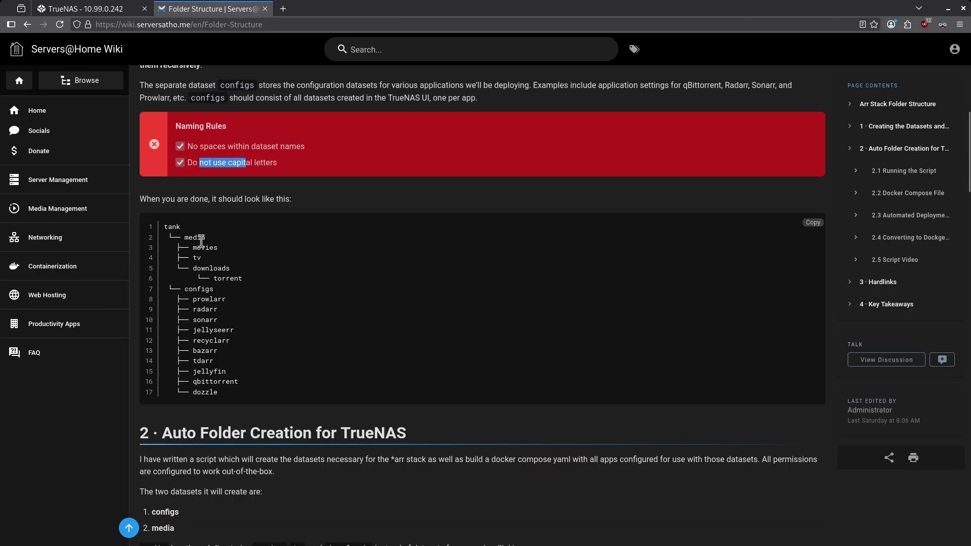
drag(164, 229, 183, 227)
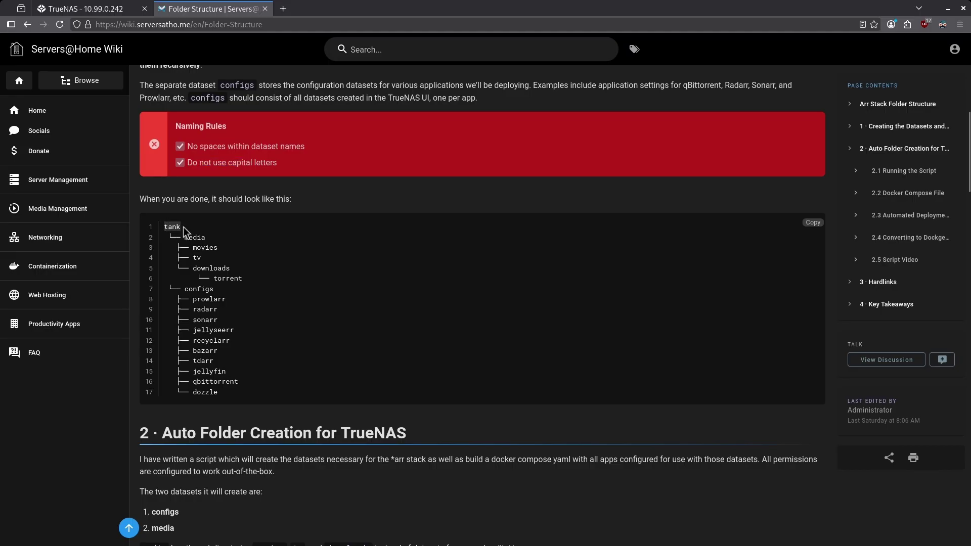
drag(202, 237, 213, 295)
Review the configuration, Plex, radaRR and storage datasets' details, ending on New-Pool owned root:root
click(112, 14)
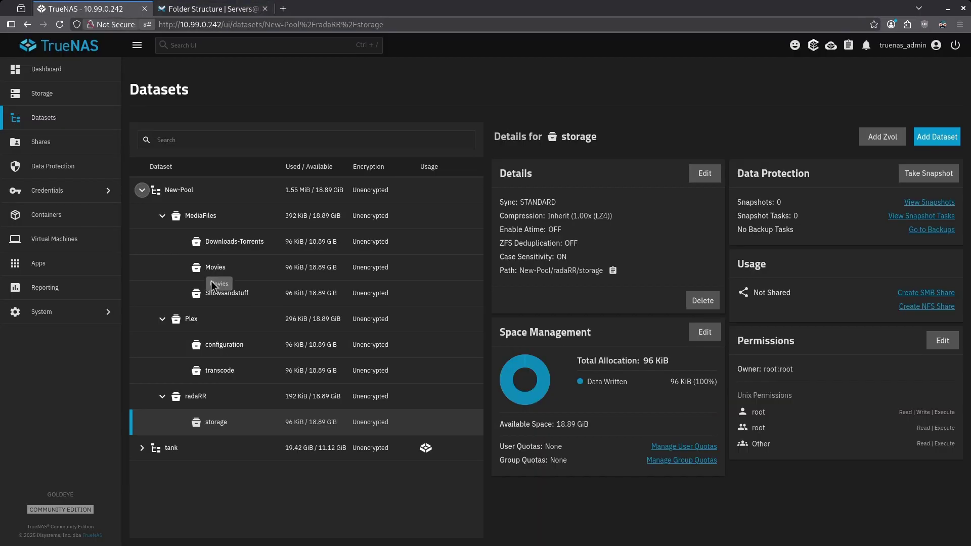
click(235, 345)
click(239, 422)
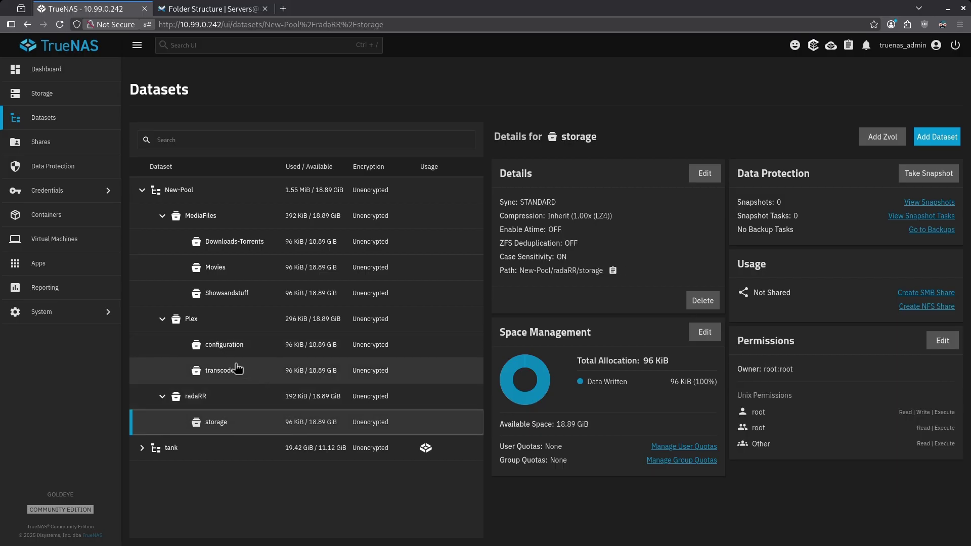
click(197, 319)
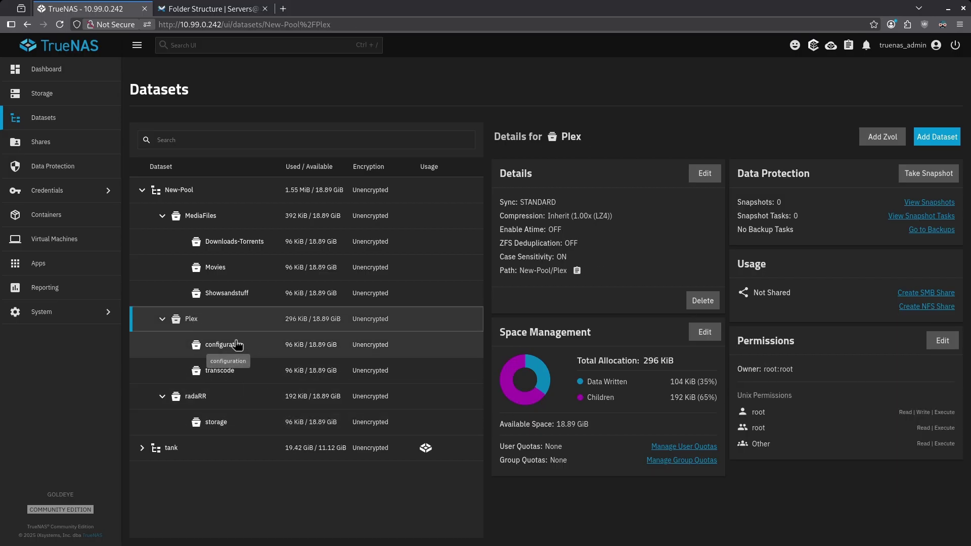
click(238, 345)
click(198, 398)
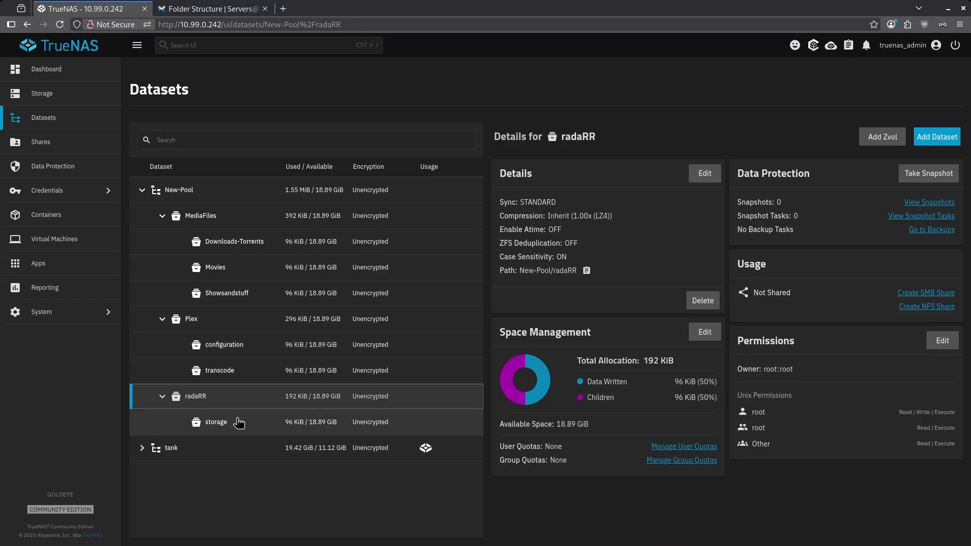
click(240, 424)
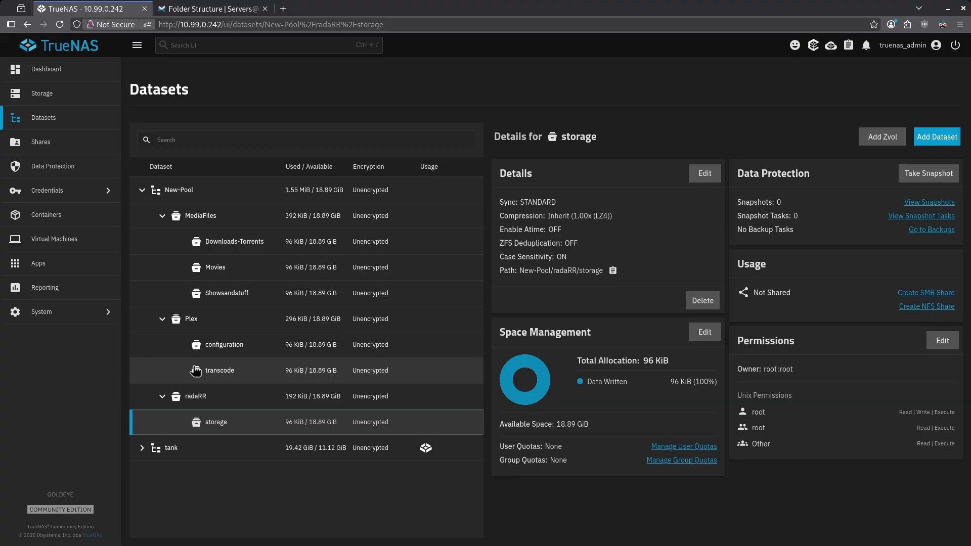
click(194, 197)
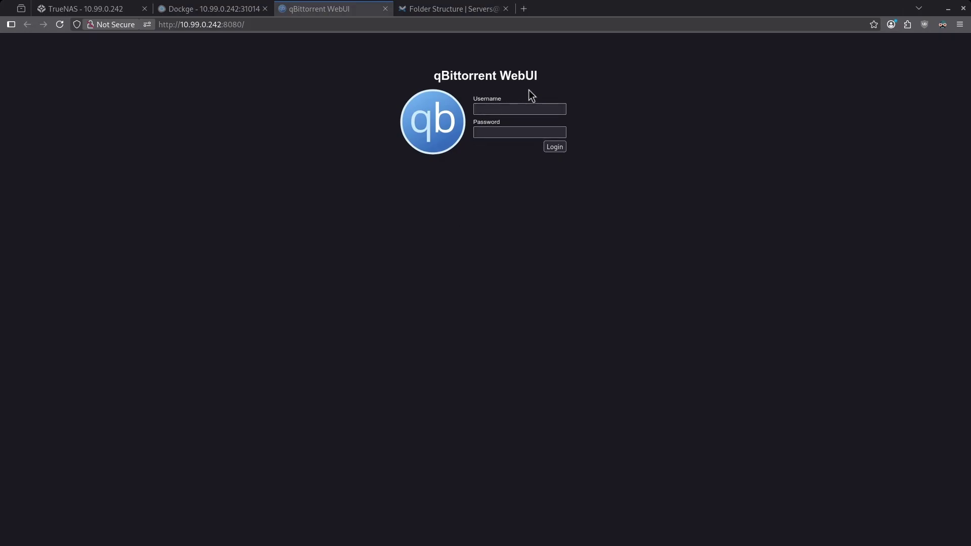
Log in to the qBittorrent WebUI with the saved username and password
key(ctrl+shift+l)
text(****)
key(Return)
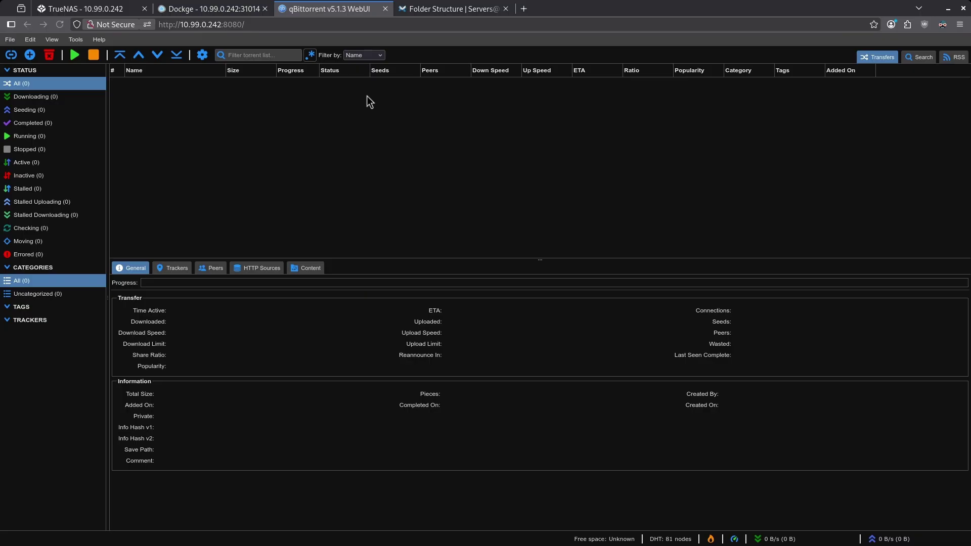
Set qBittorrent's Default Save Path to /media/downloads in the Downloads options and save
click(202, 55)
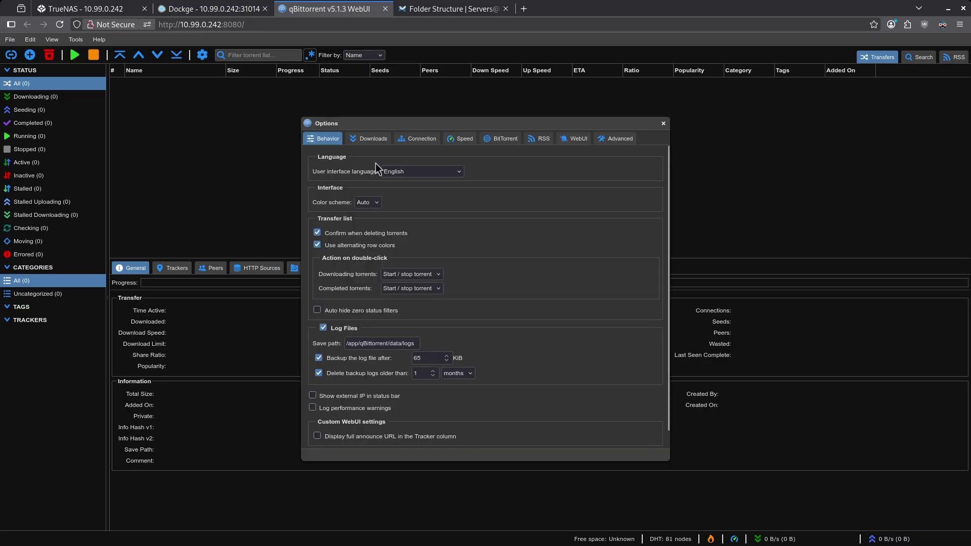
click(370, 138)
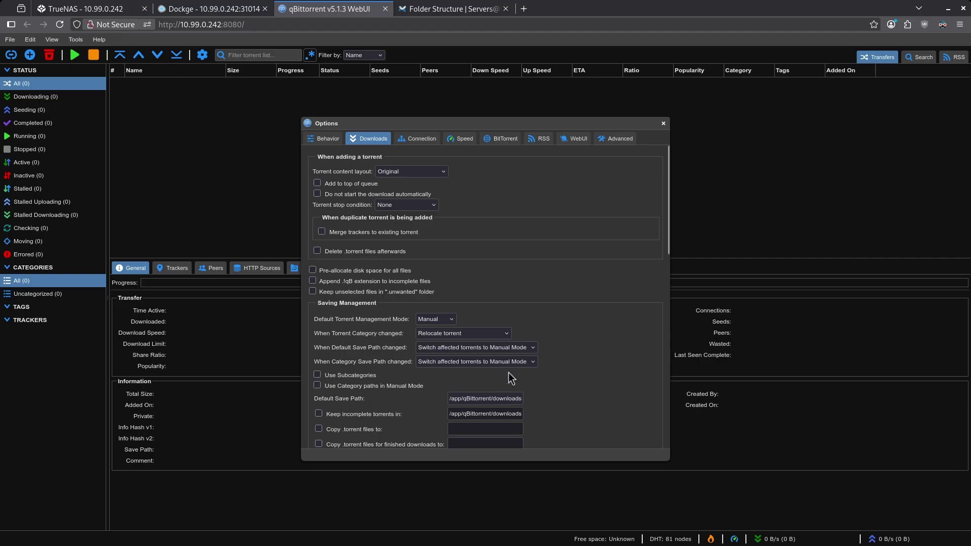
triple_click(499, 399)
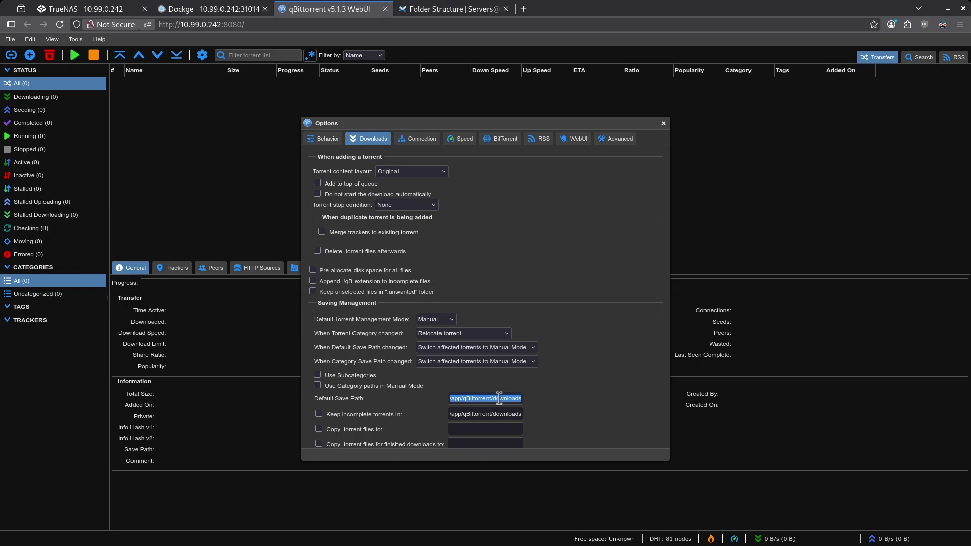
text(/media)
key(Down)
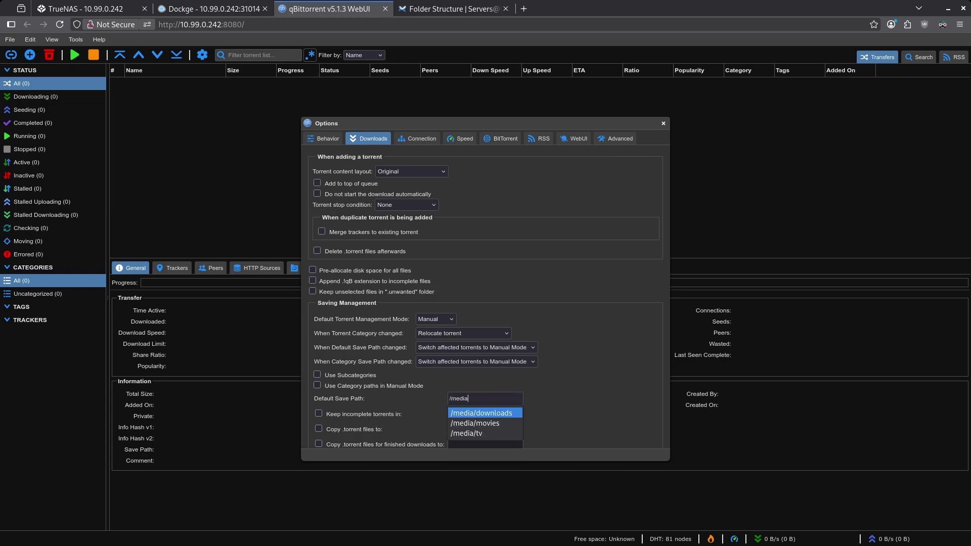
key(Return)
scroll(527, 336, down, 10)
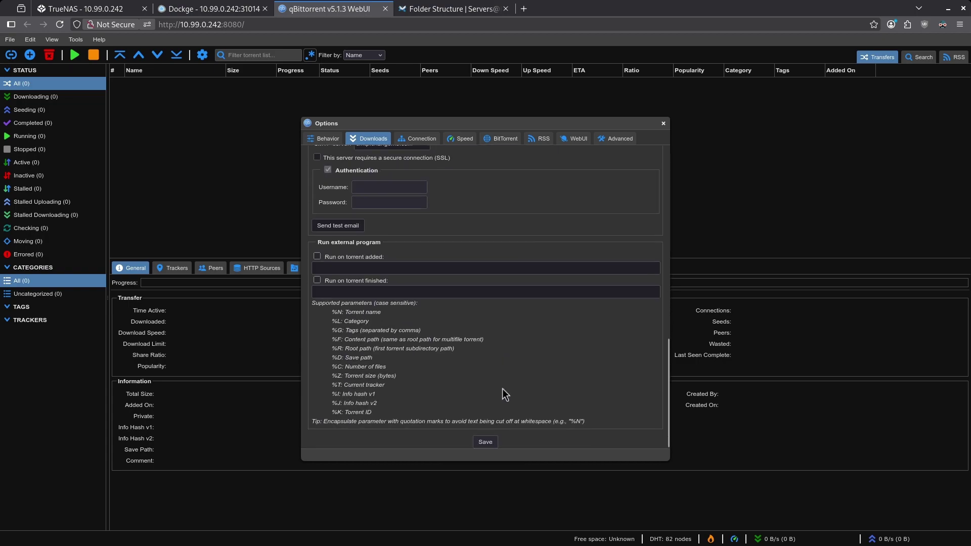
click(486, 442)
key(ctrl+1)
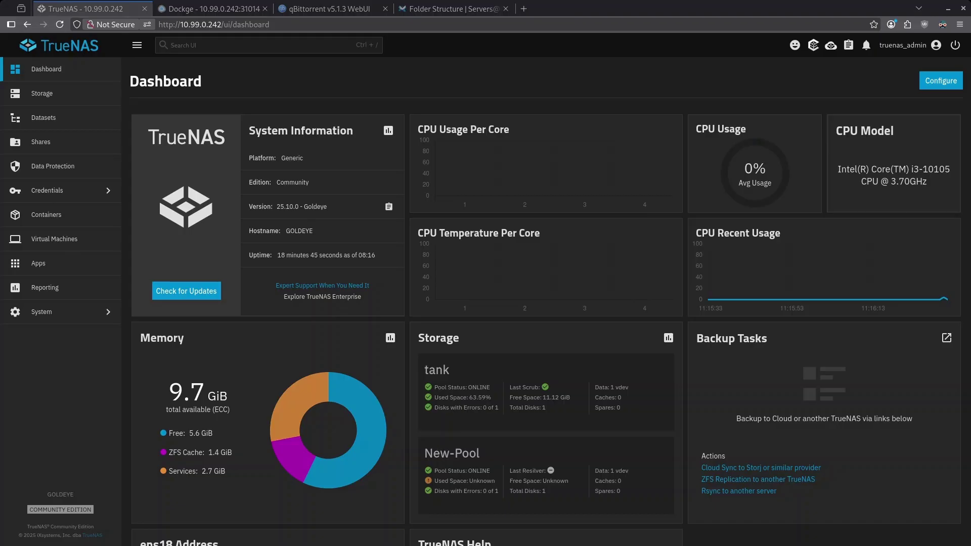